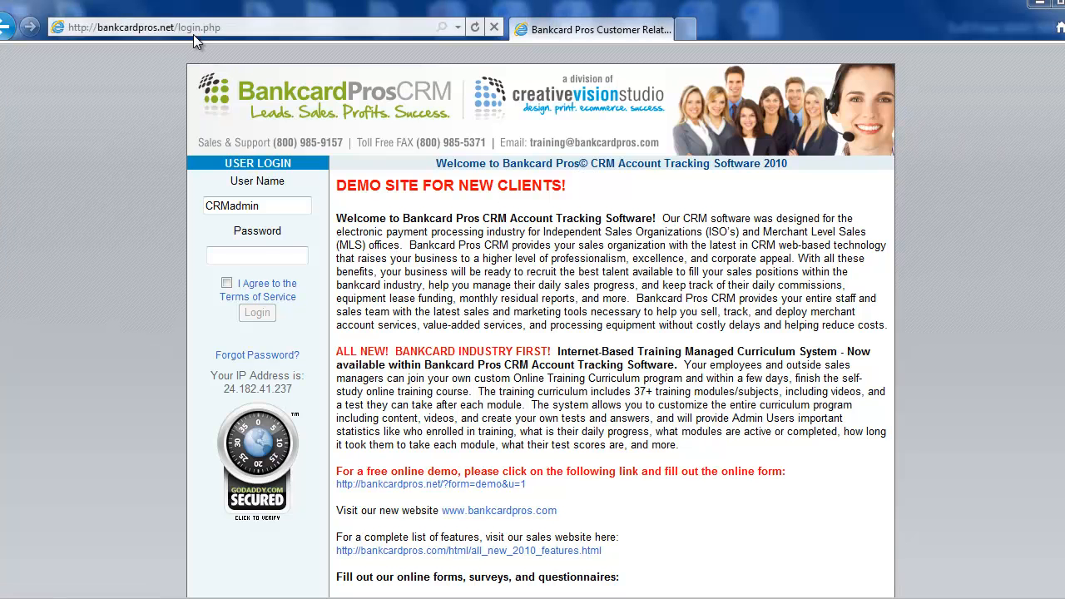
Log in to the CRM with the CRMadmin user name, agreeing to the Terms of Service
left_click_drag(261, 205, 205, 211)
left_click(204, 210)
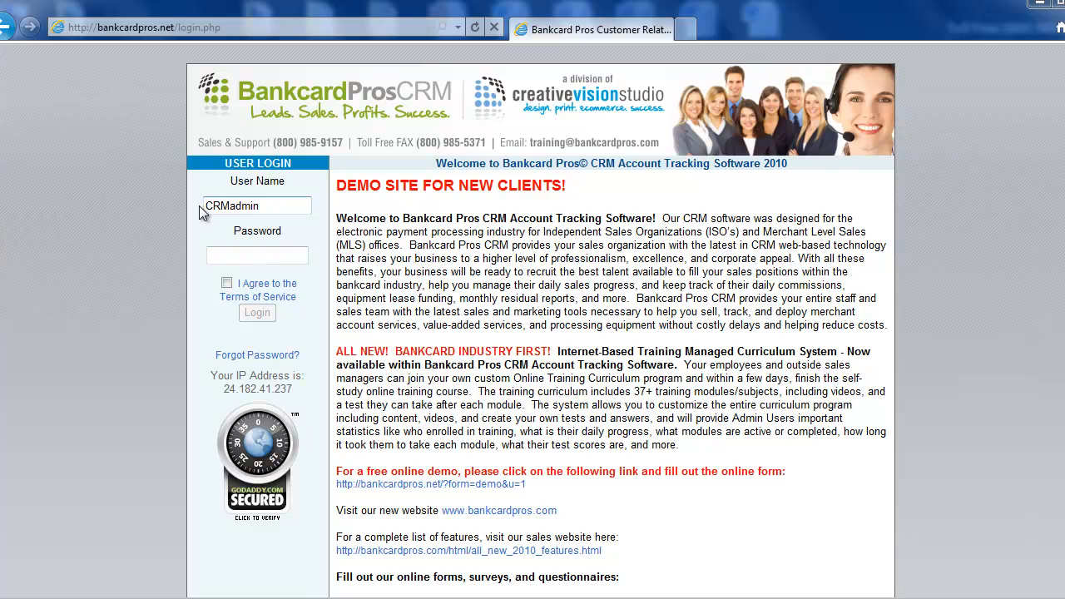
left_click(272, 252)
left_click(226, 283)
left_click(253, 313)
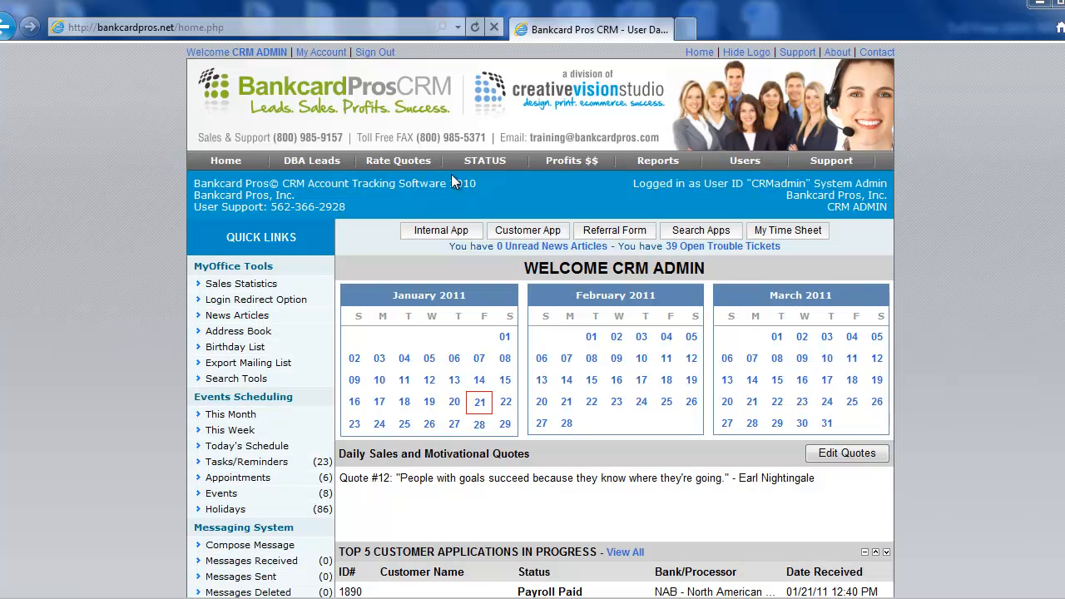
Open the Apps In Progress status list and scroll through the applications
mouse_move(484, 163)
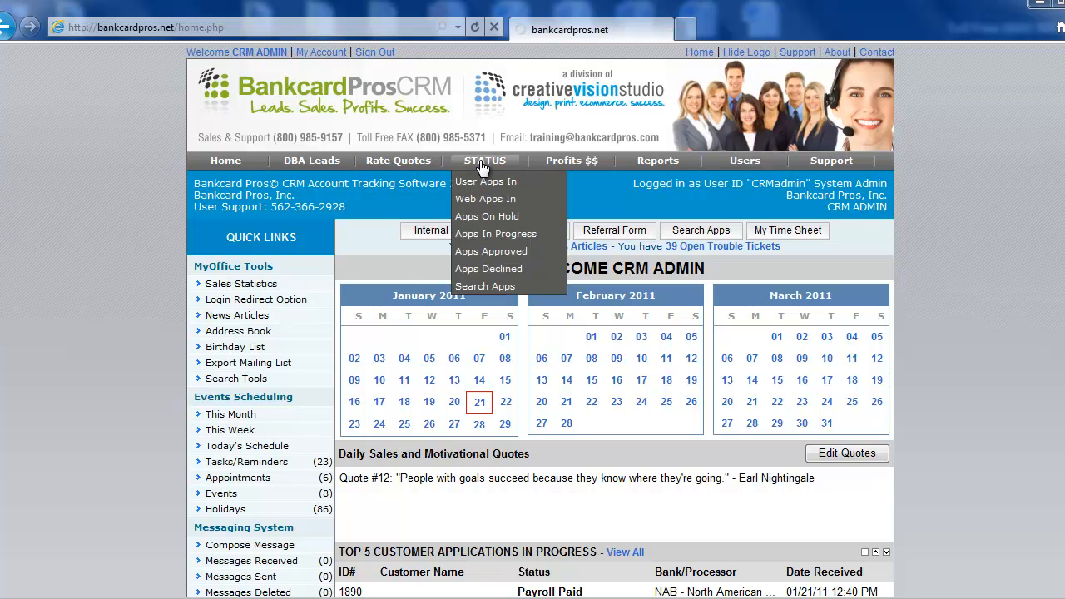
left_click(470, 228)
scroll(164, 376, "down", 3)
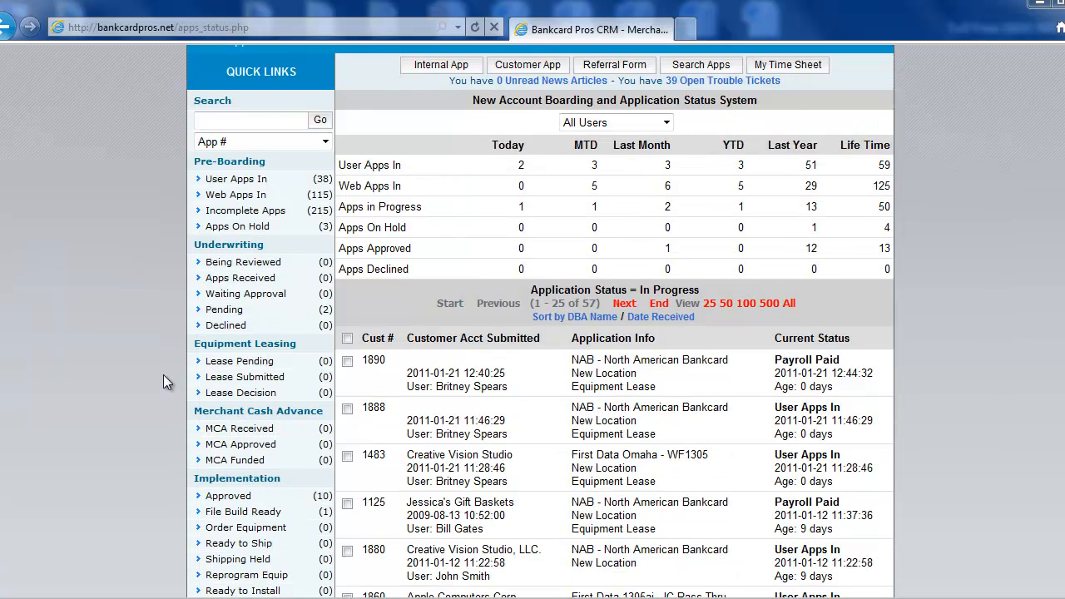
scroll(163, 381, "down", 2)
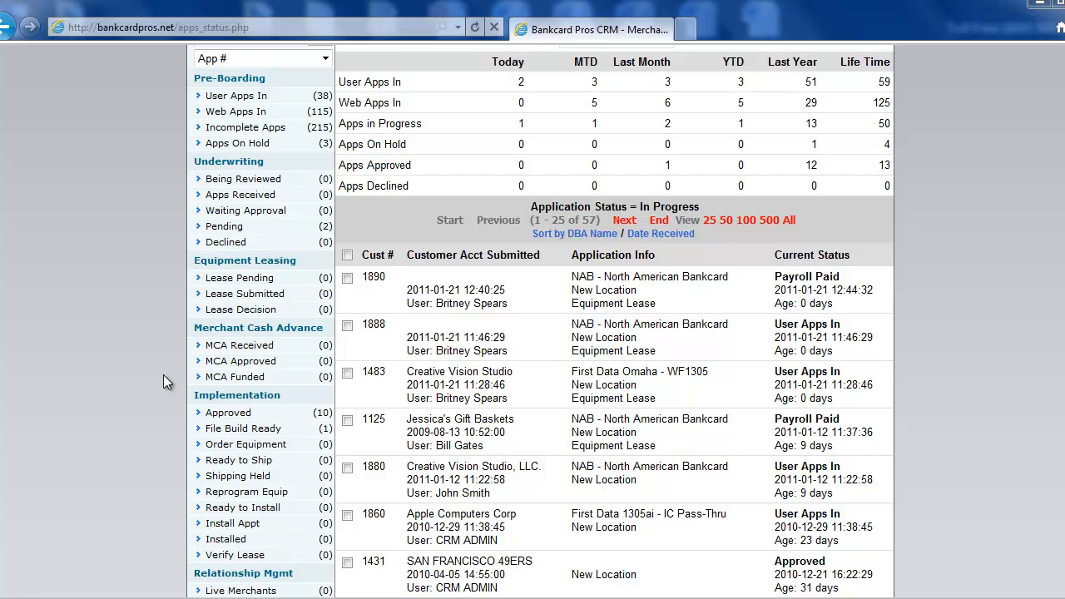
scroll(163, 381, "down", 4)
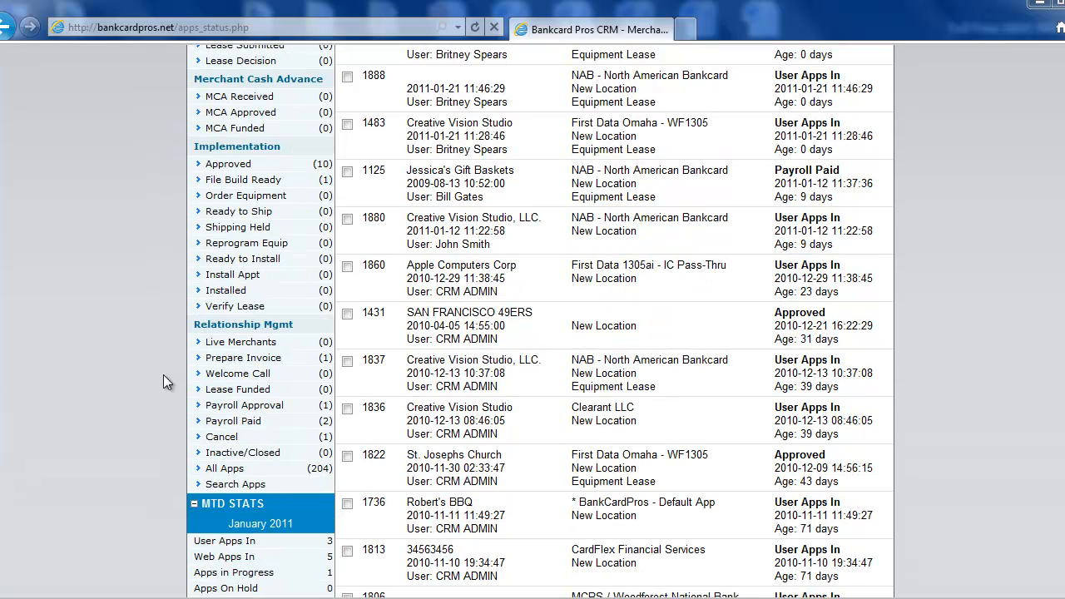
scroll(163, 375, "up", 8)
Show all in-progress applications on a single page
left_click(489, 165)
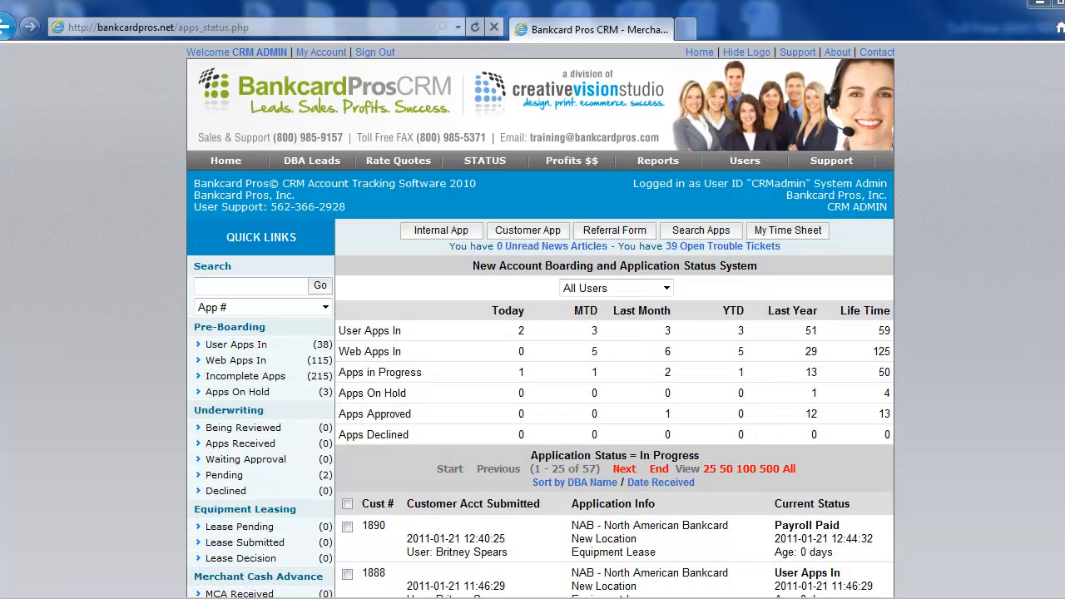
scroll(533, 456, "down", 3)
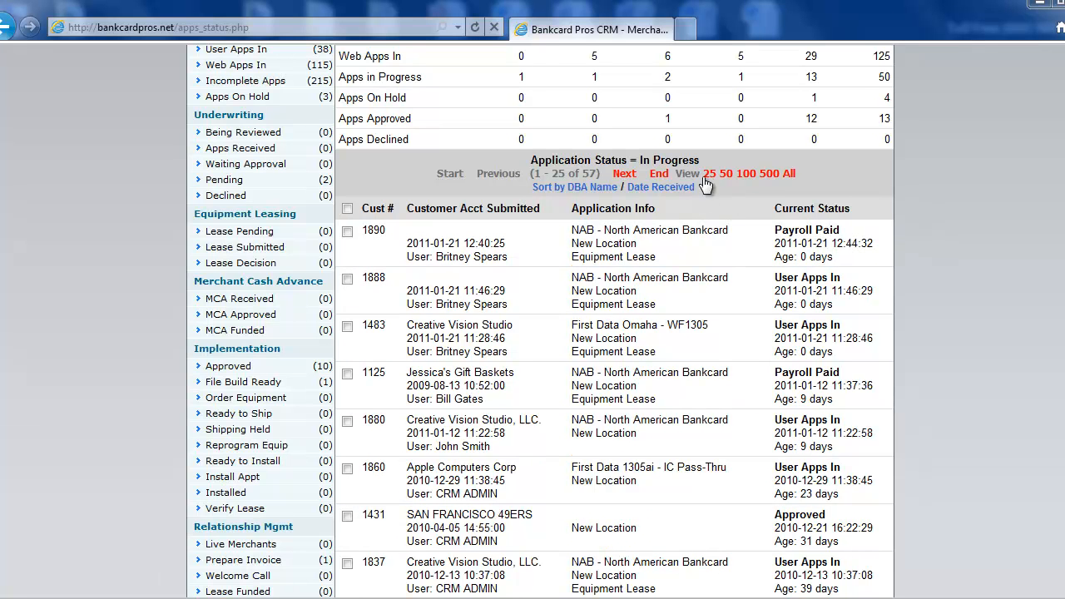
left_click(788, 174)
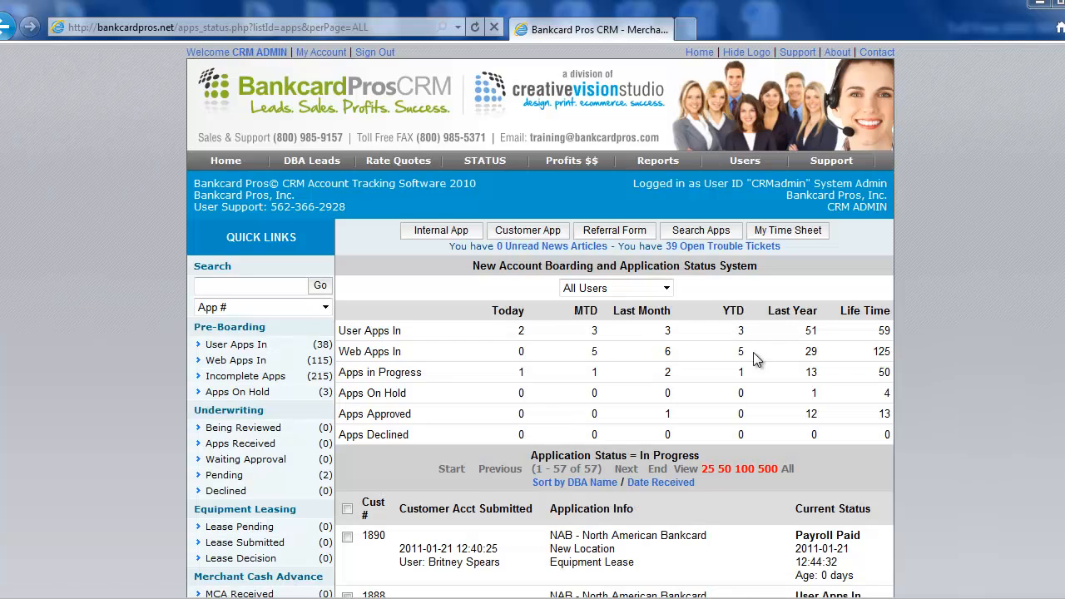
Scroll through the expanded application list and the quick links categories
scroll(756, 350, "down", 2)
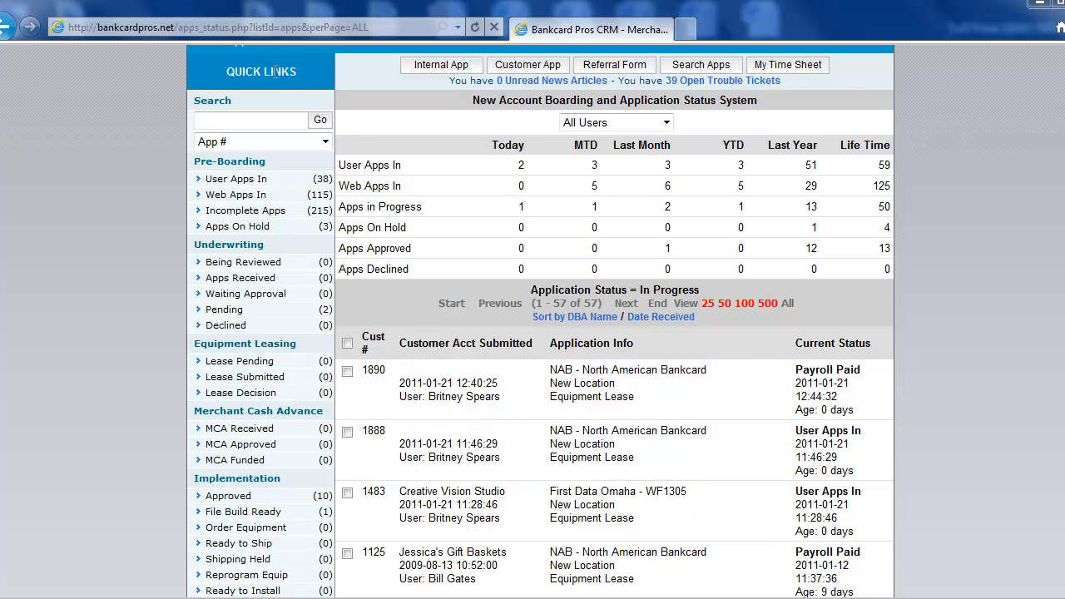
left_click_drag(297, 73, 241, 74)
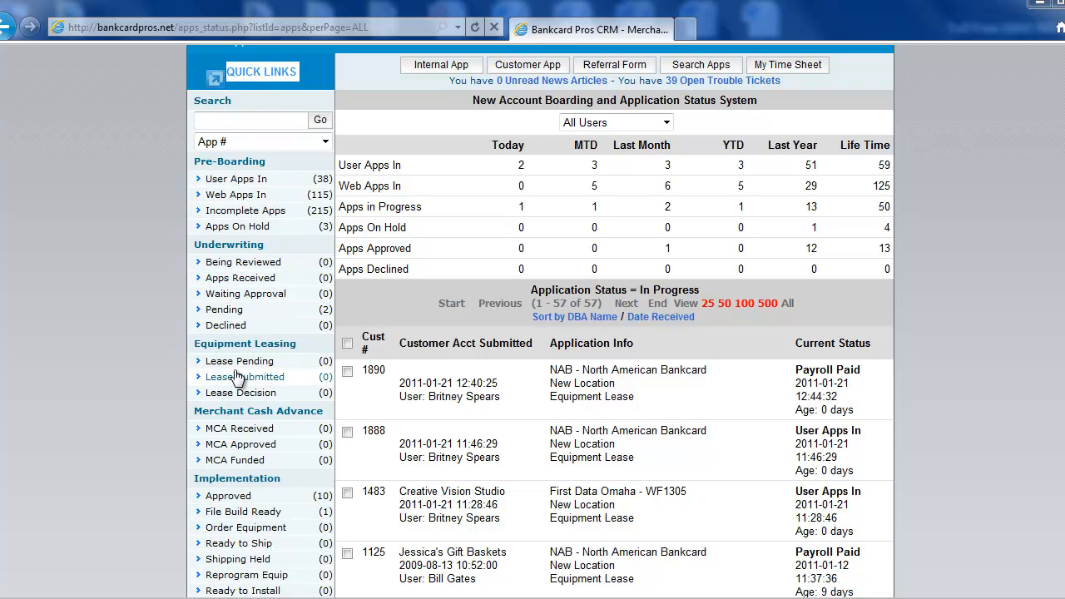
scroll(234, 370, "down", 3)
scroll(234, 370, "up", 2)
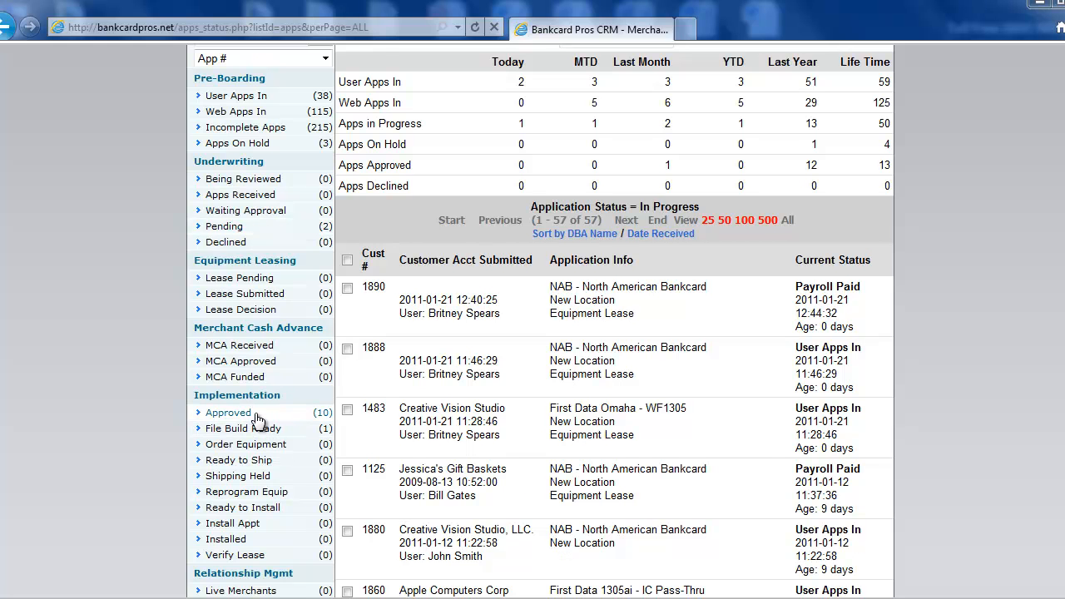
scroll(256, 420, "down", 2)
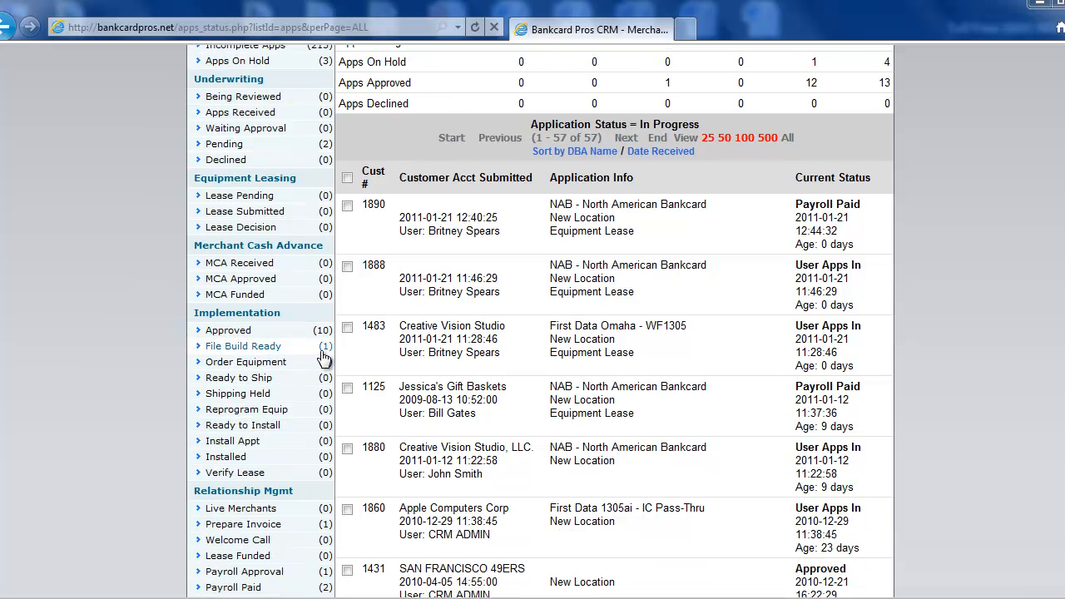
scroll(241, 414, "down", 2)
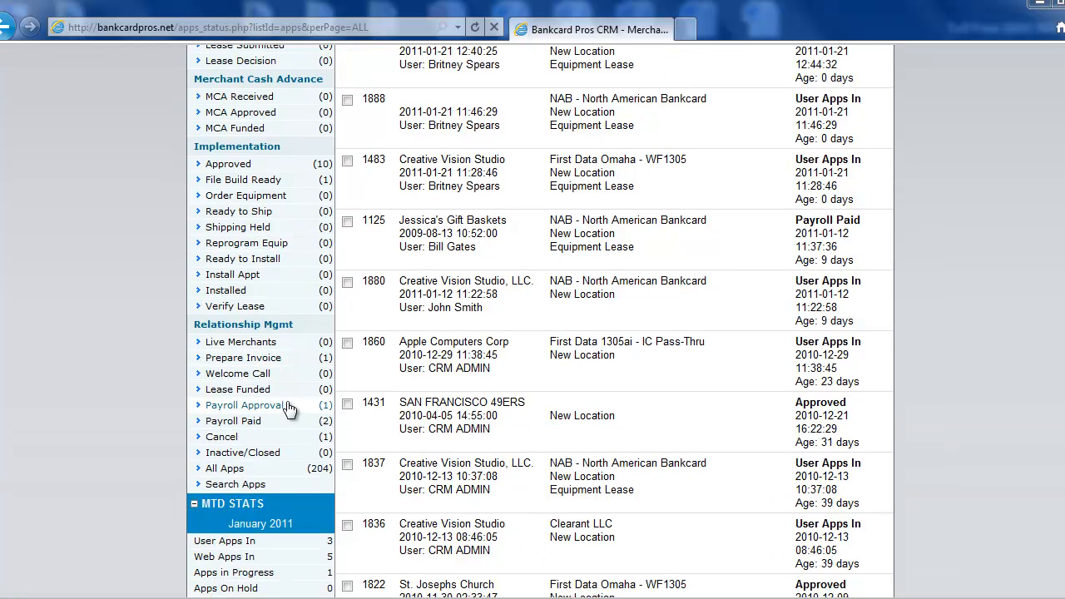
Open All Apps from the quick links and scroll through the complete application list
left_click(258, 474)
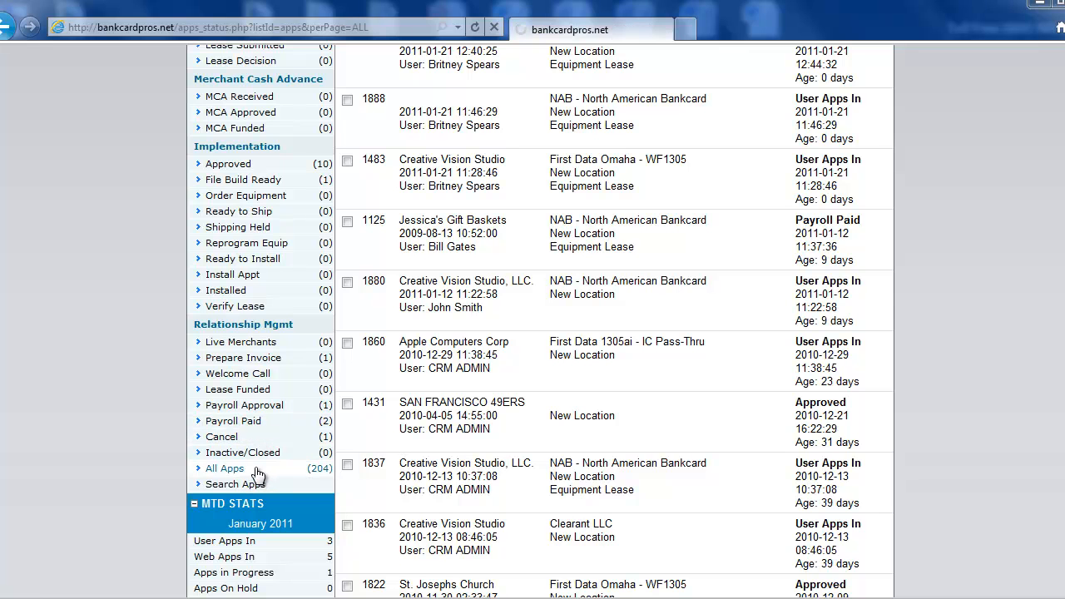
scroll(711, 409, "down", 3)
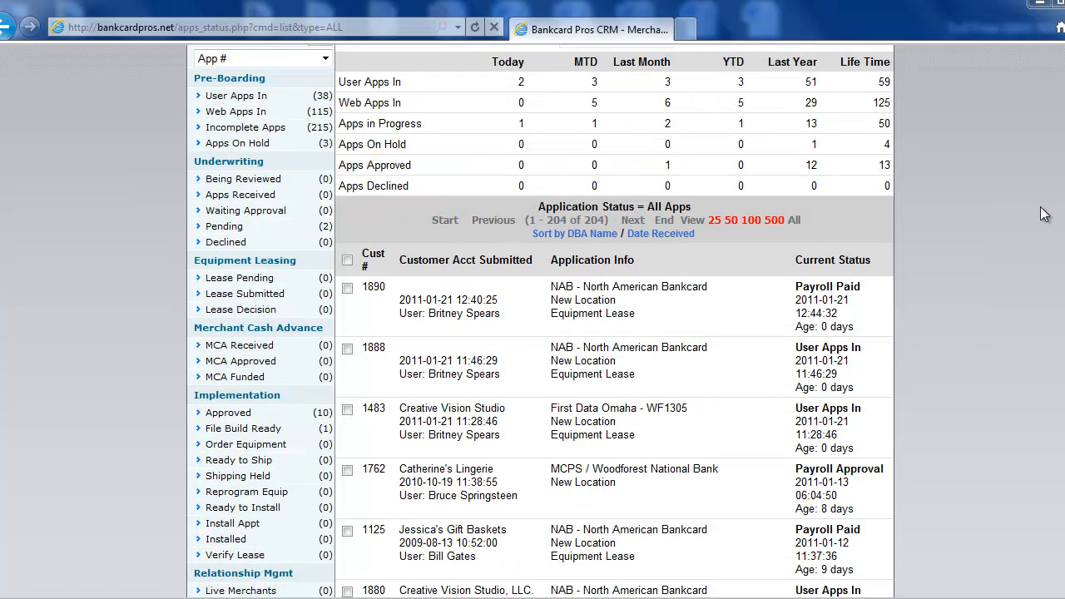
scroll(613, 322, "down", 20)
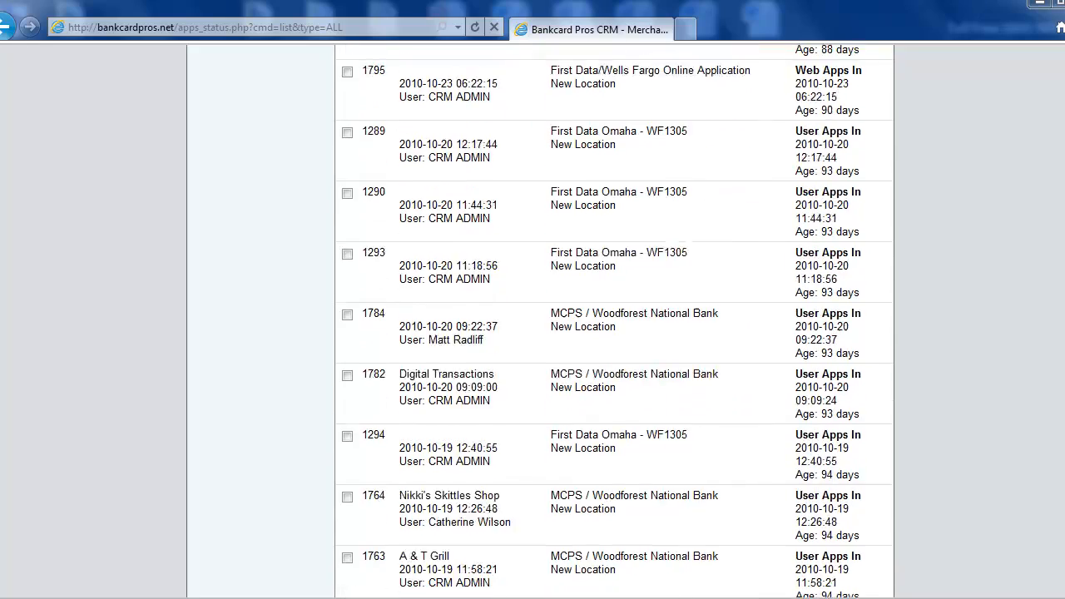
scroll(614, 321, "down", 20)
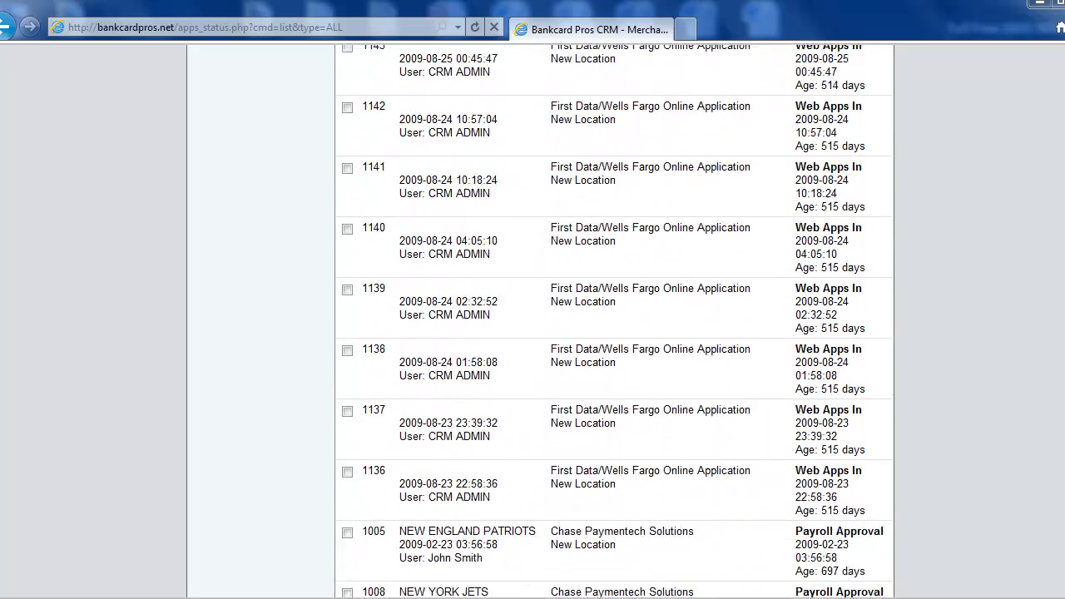
scroll(614, 321, "up", 20)
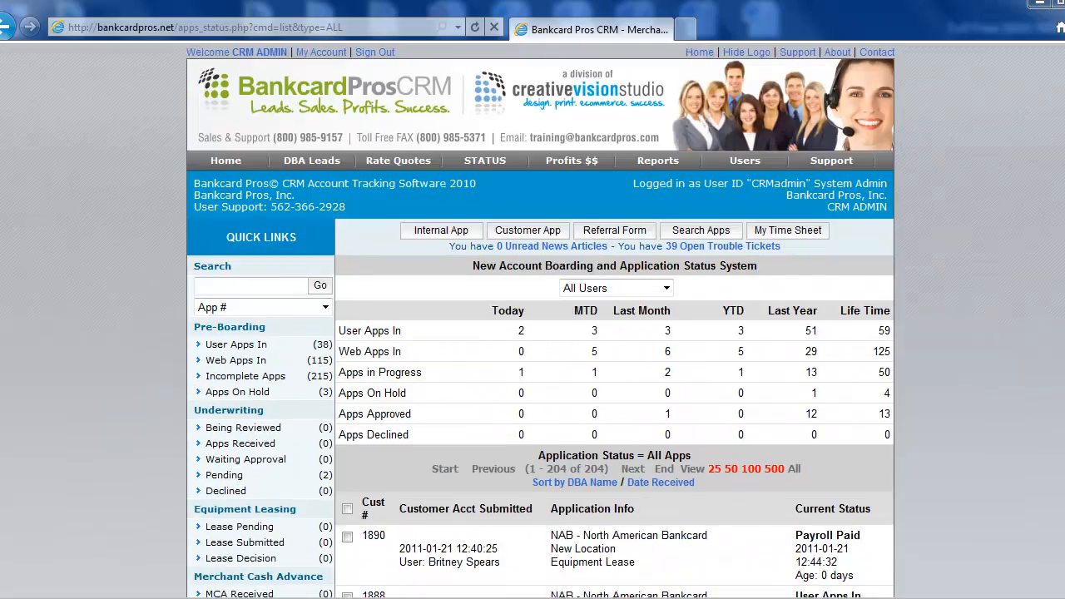
scroll(697, 426, "down", 3)
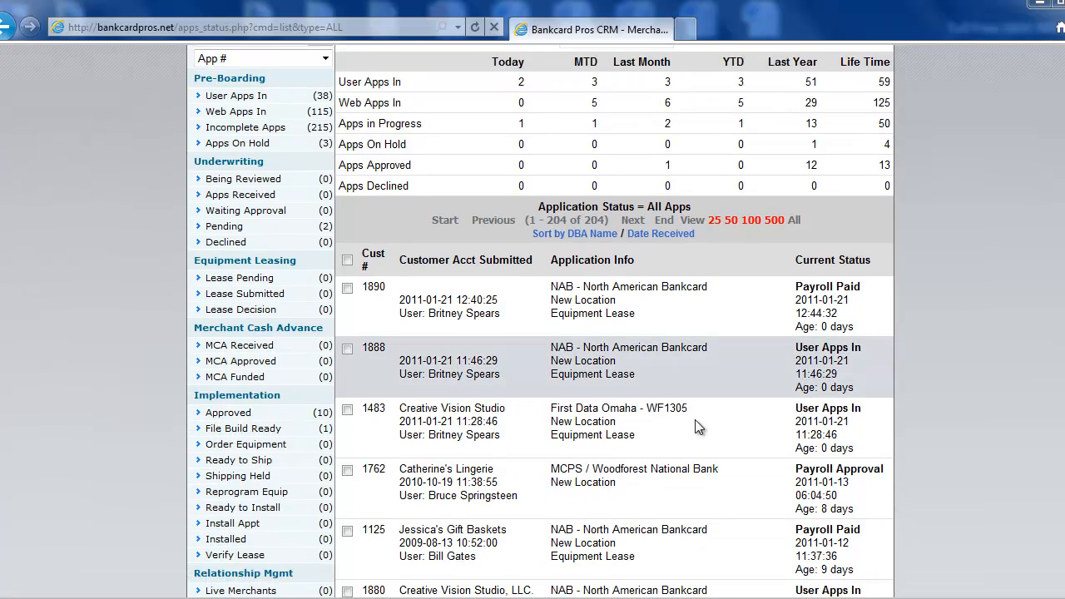
scroll(697, 426, "down", 1)
scroll(697, 426, "up", 3)
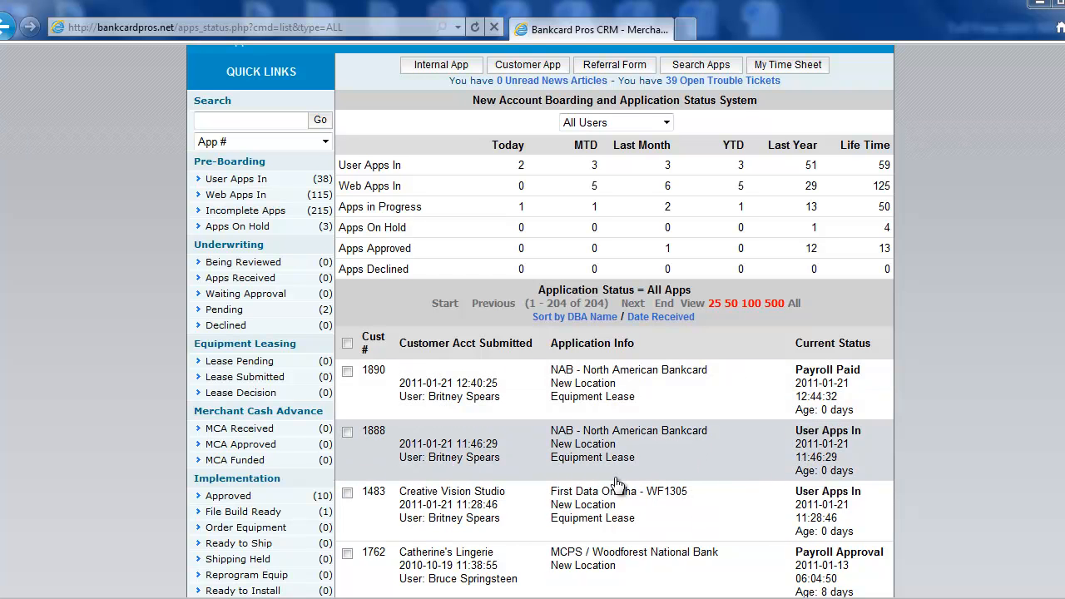
scroll(557, 470, "up", 2)
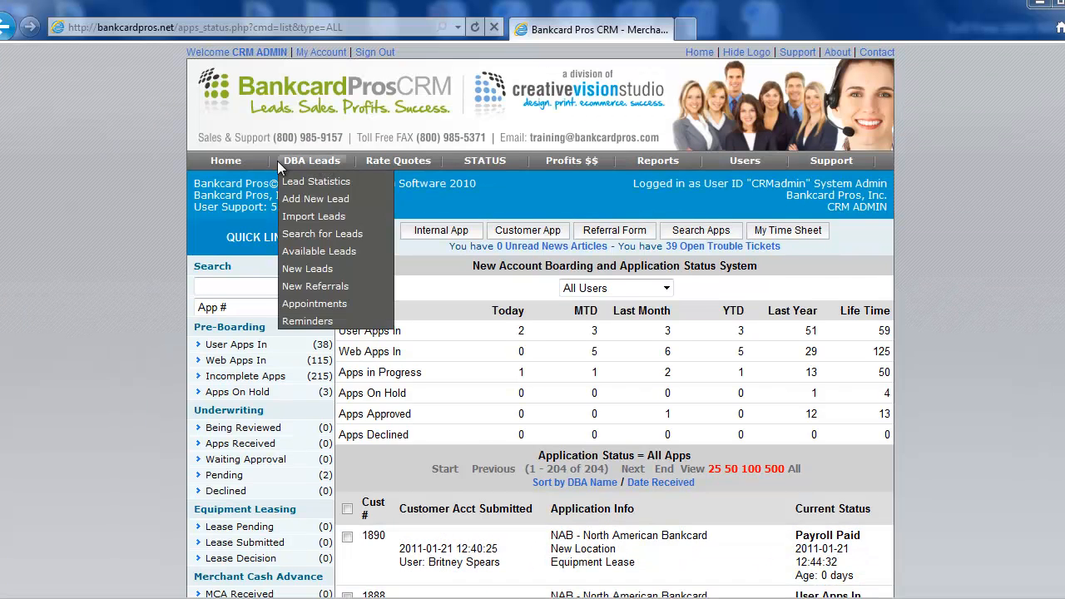
Return to the home page and open the Export Mailing List options
left_click(236, 165)
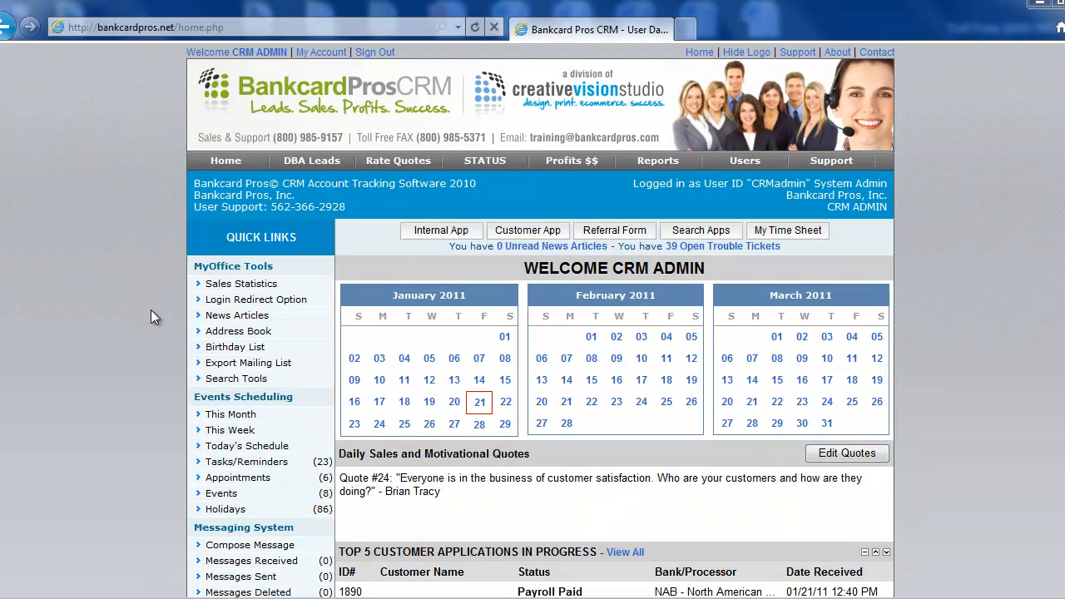
left_click(250, 363)
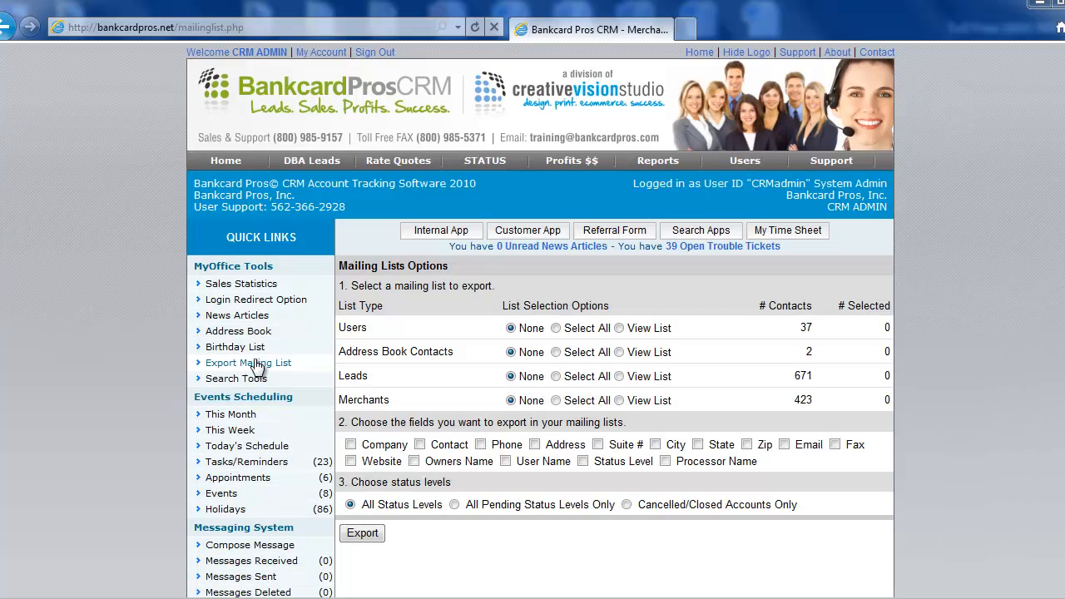
scroll(941, 317, "down", 1)
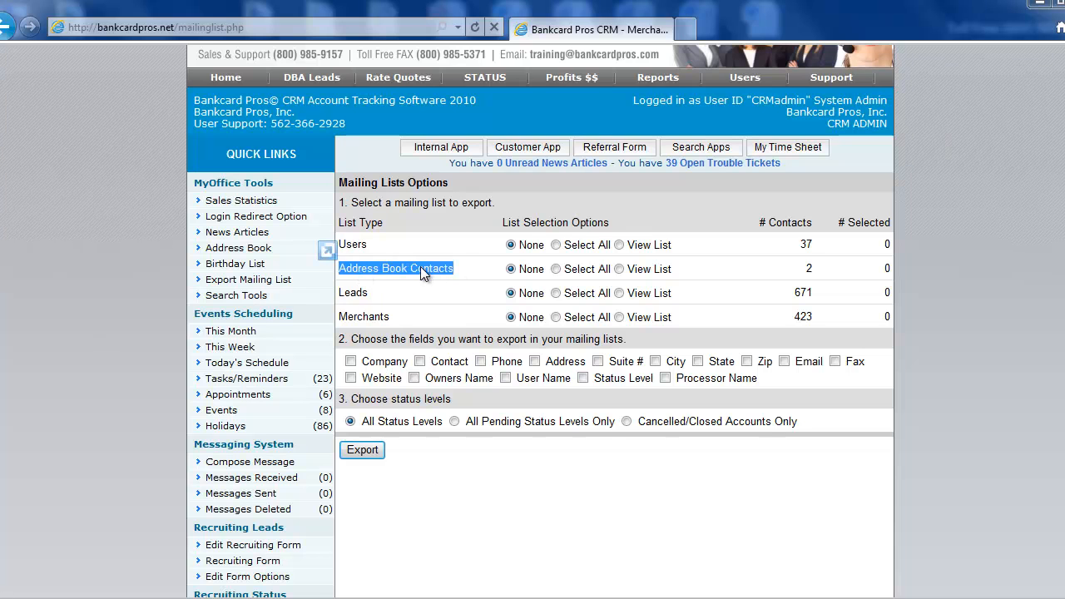
Examine the mailing list types and preview the Merchants list before closing the preview window
left_click(386, 296)
left_click_drag(373, 300, 340, 315)
left_click(400, 315)
left_click(421, 319)
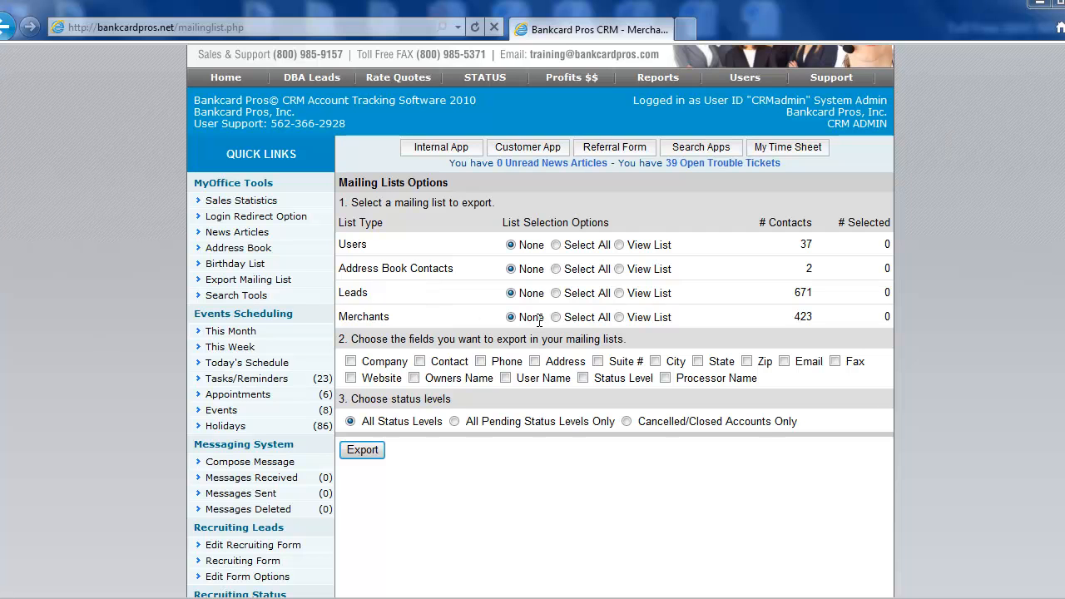
left_click(619, 317)
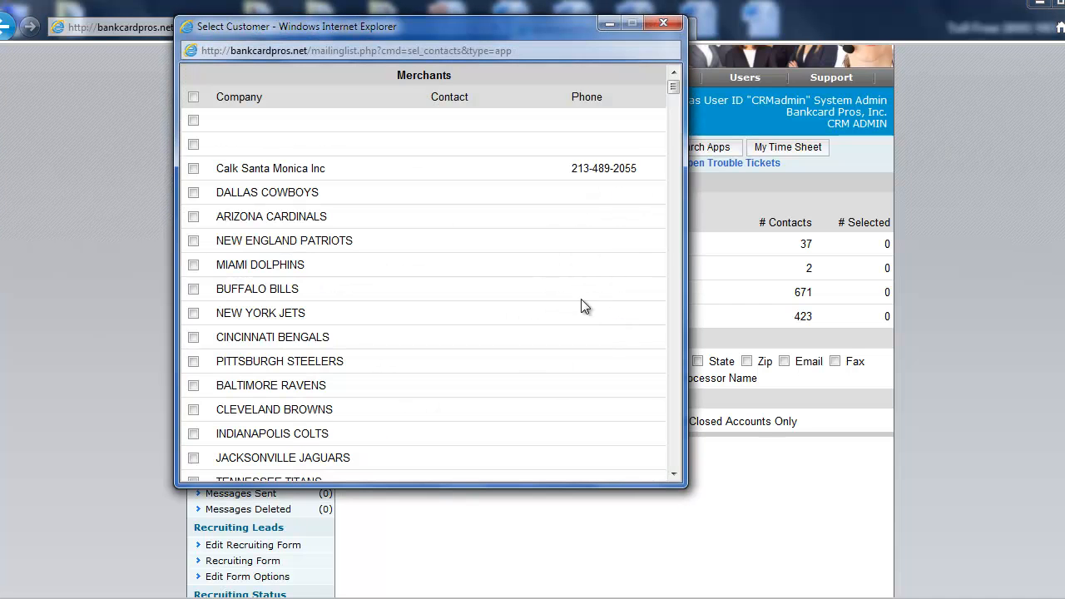
mouse_move(672, 87)
left_mouse_down()
mouse_move(682, 515)
mouse_move(663, 86)
left_mouse_up()
left_click(664, 24)
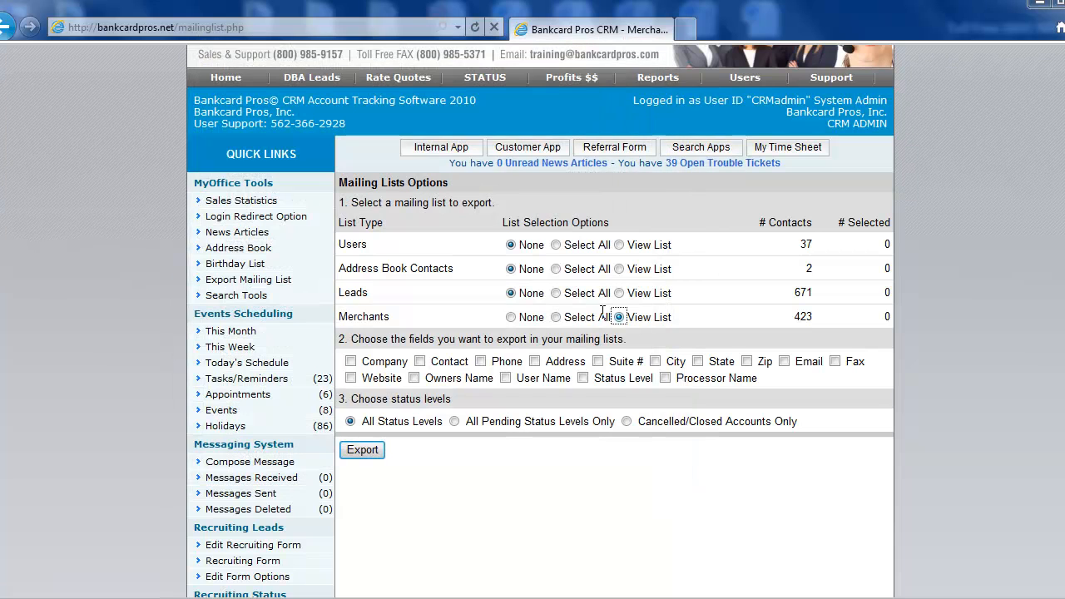
Select all contacts in the Merchants mailing list
left_click(556, 317)
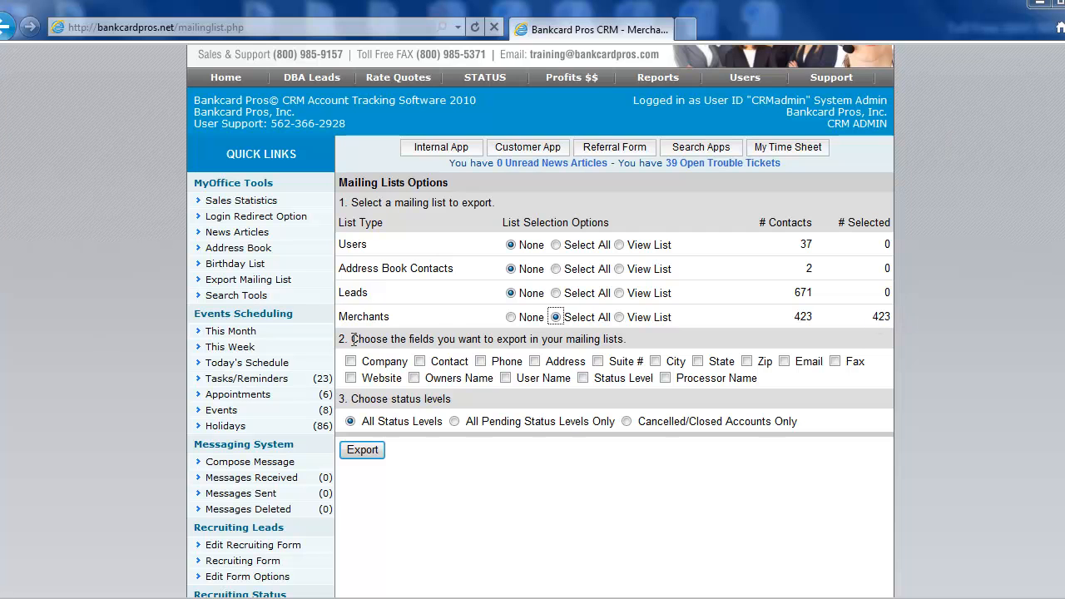
left_click_drag(353, 340, 628, 341)
left_click(638, 340)
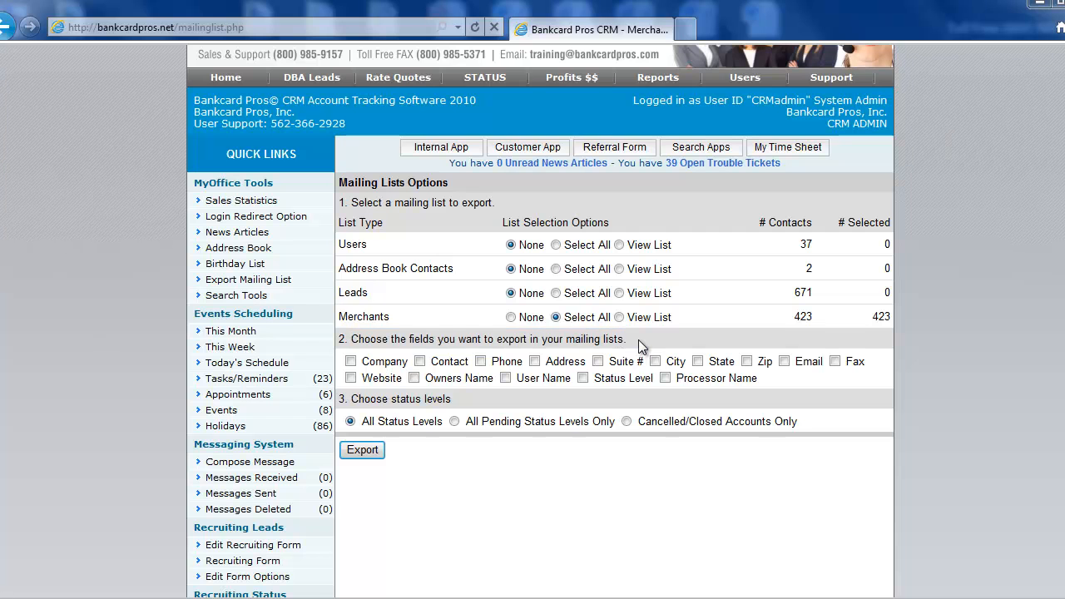
Check every export field, from Company through Processor Name
left_click(350, 361)
left_click(420, 361)
left_click(479, 361)
left_click(534, 361)
left_click(597, 361)
left_click(655, 361)
left_click(697, 361)
left_click(746, 361)
left_click(785, 361)
left_click(834, 361)
left_click(350, 378)
left_click(413, 378)
left_click(506, 380)
left_click(582, 377)
left_click(664, 377)
Export the mailing list and open mailing_list.xls in Excel, accepting the file format warning
left_click(363, 454)
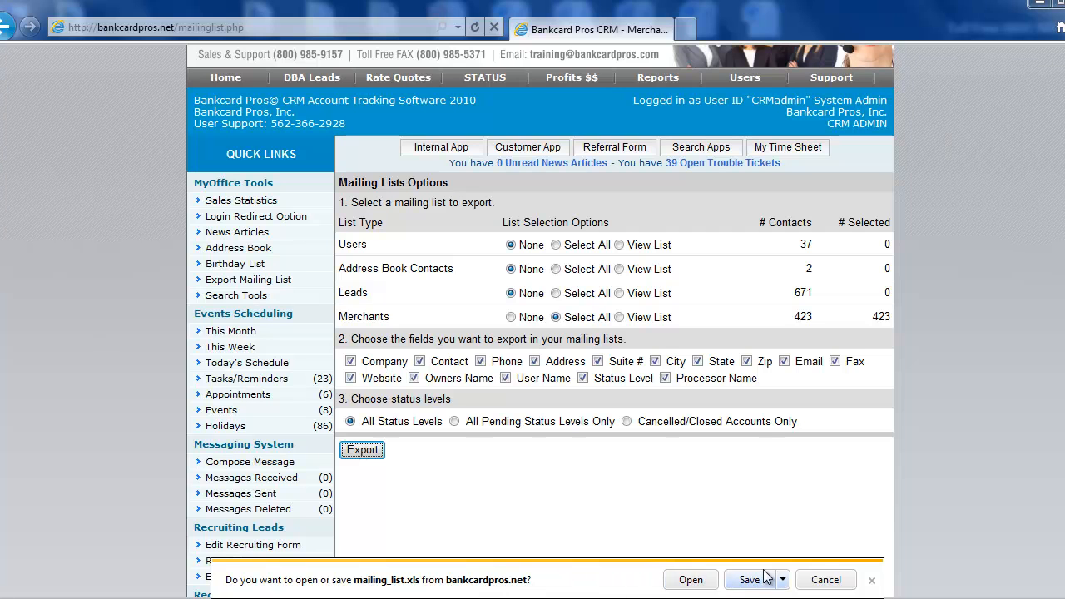
left_click(690, 580)
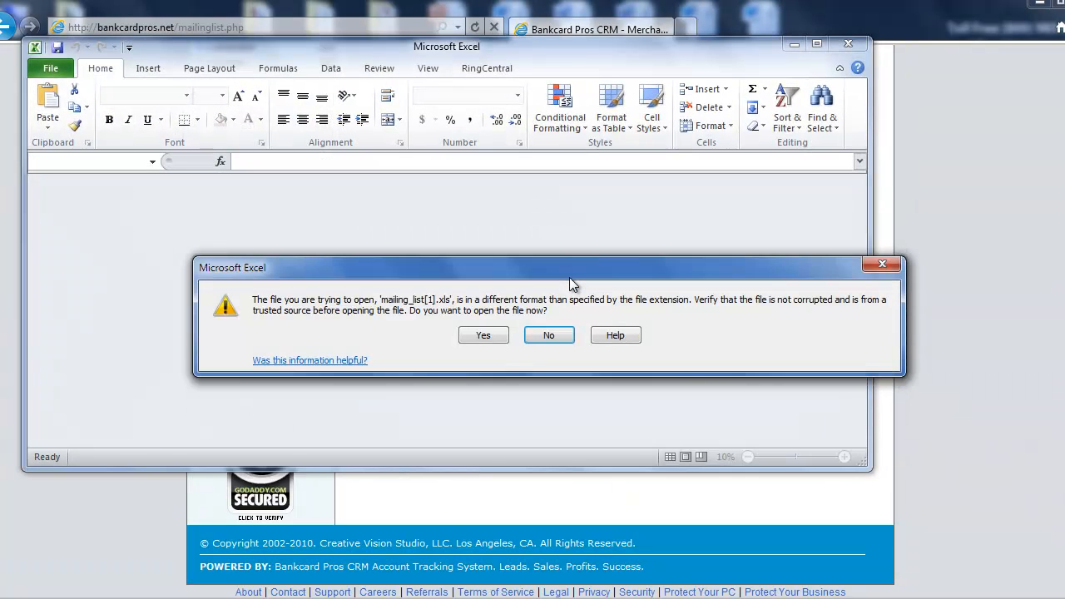
left_click(486, 332)
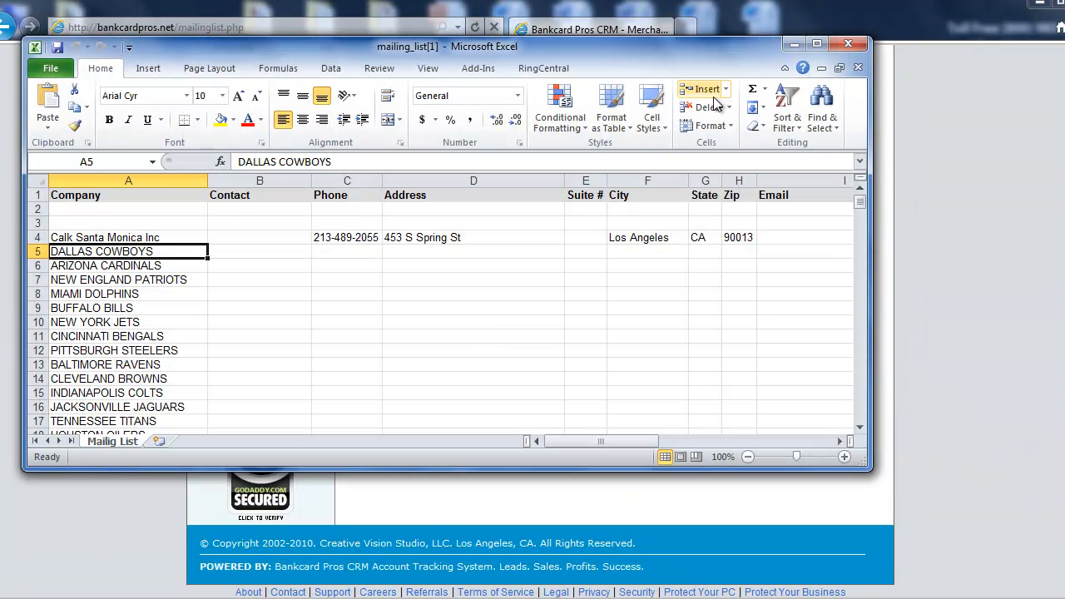
Maximize the spreadsheet and scroll across its columns to review the exported data
left_click(816, 43)
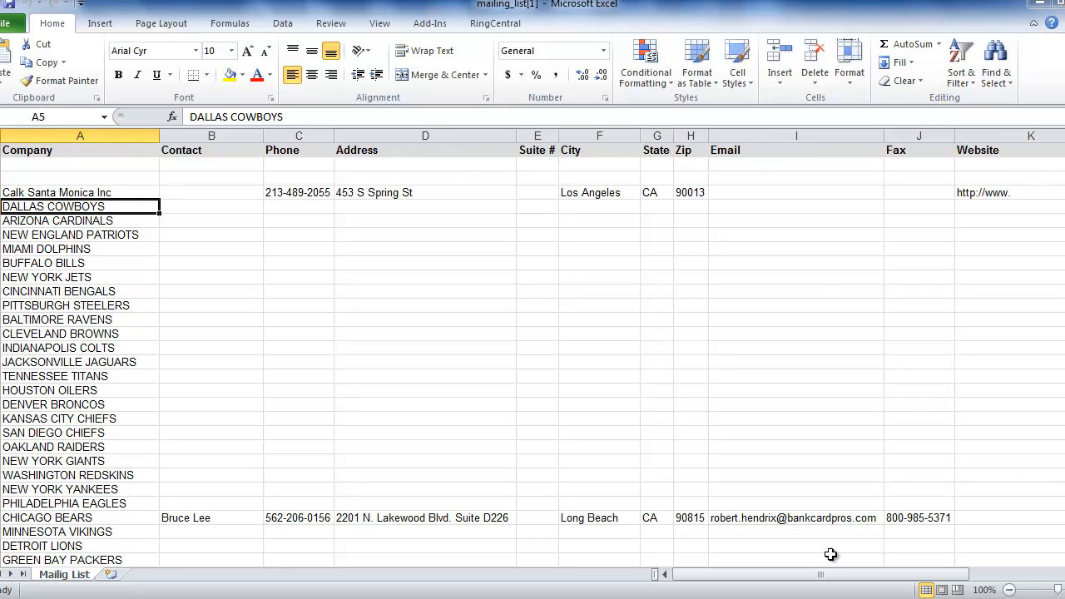
left_click_drag(837, 574, 923, 580)
left_click_drag(982, 585, 981, 584)
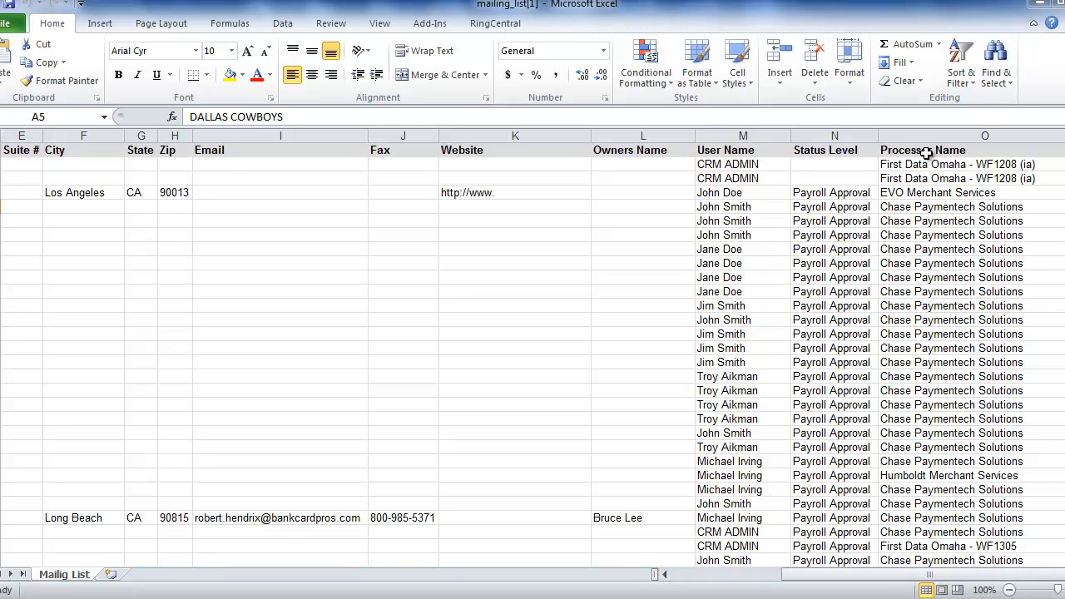
mouse_move(1063, 149)
left_mouse_down()
mouse_move(1063, 162)
mouse_move(1063, 150)
left_mouse_up()
left_click_drag(859, 575, 712, 575)
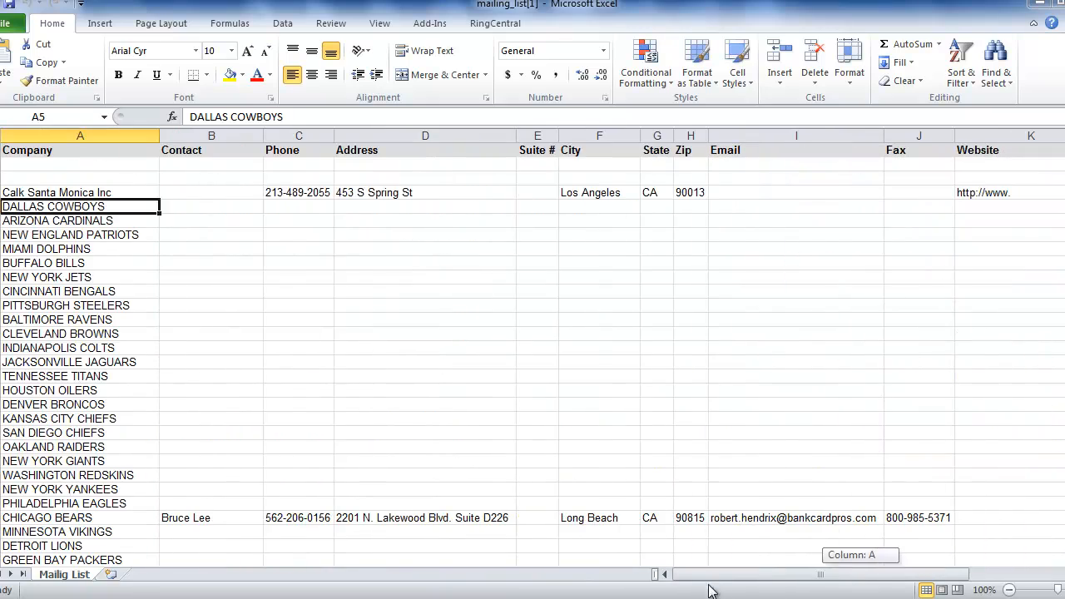
Scroll down through the exported spreadsheet rows and inspect individual cells to review the merchant records
left_click_drag(1063, 149, 1063, 159)
left_click(80, 333)
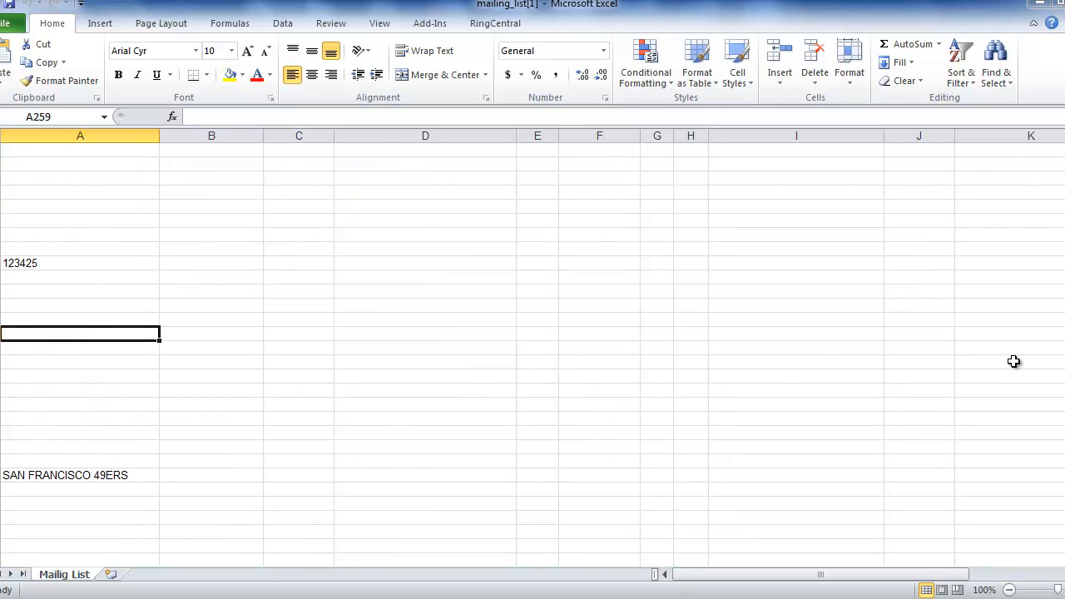
left_click_drag(1063, 399, 1063, 435)
left_click(112, 220)
left_click(360, 235)
left_click(678, 221)
left_click(887, 223)
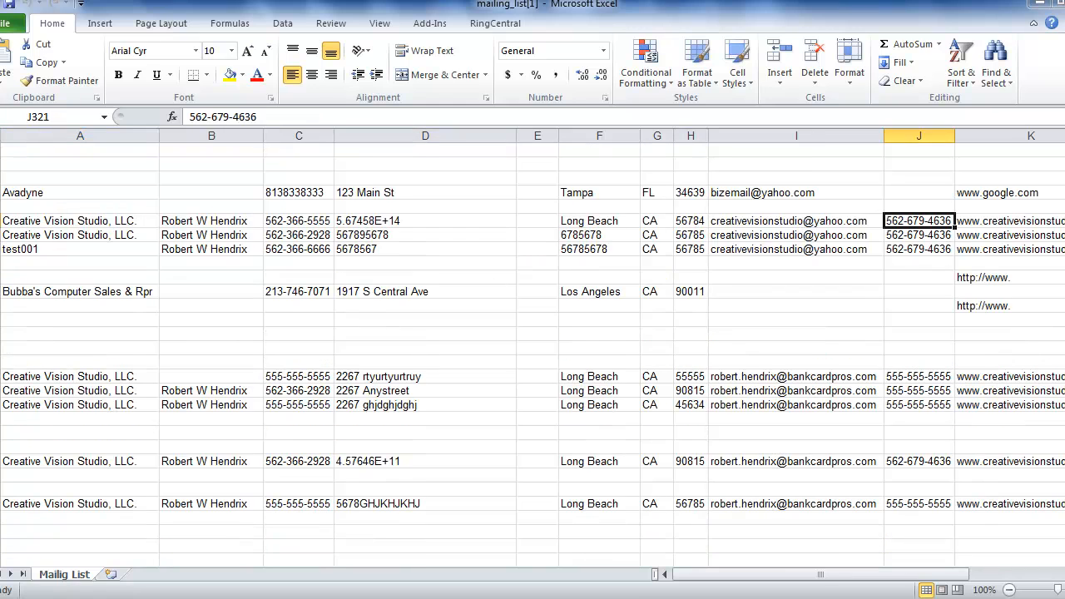
left_click_drag(1063, 456, 1063, 459)
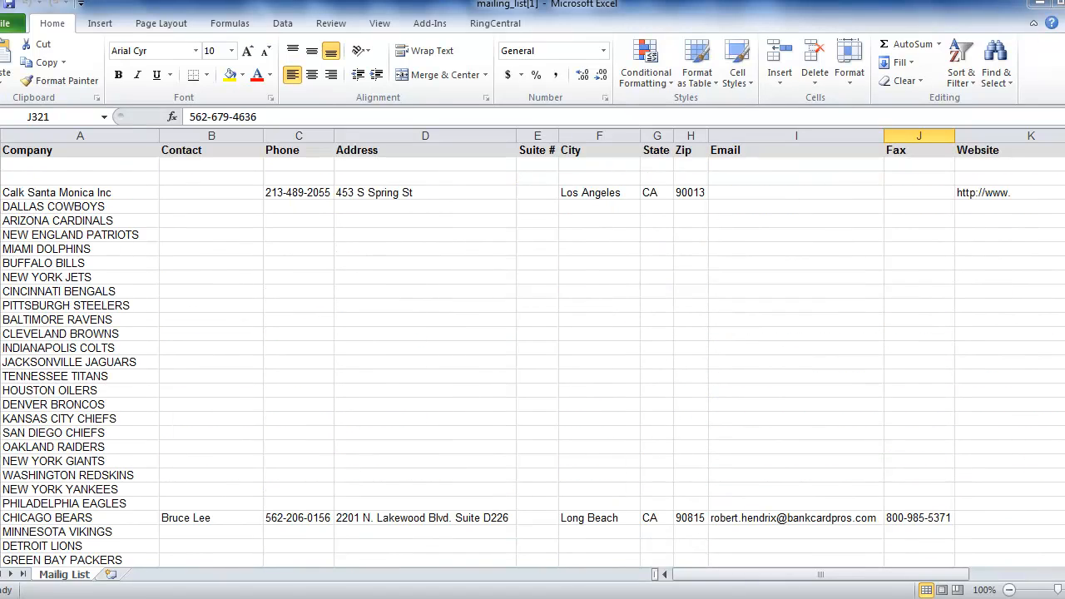
Return to the CRM export page and switch the selection from the Merchants list to all Users contacts
left_click(1039, 3)
scroll(1002, 396, "up", 15)
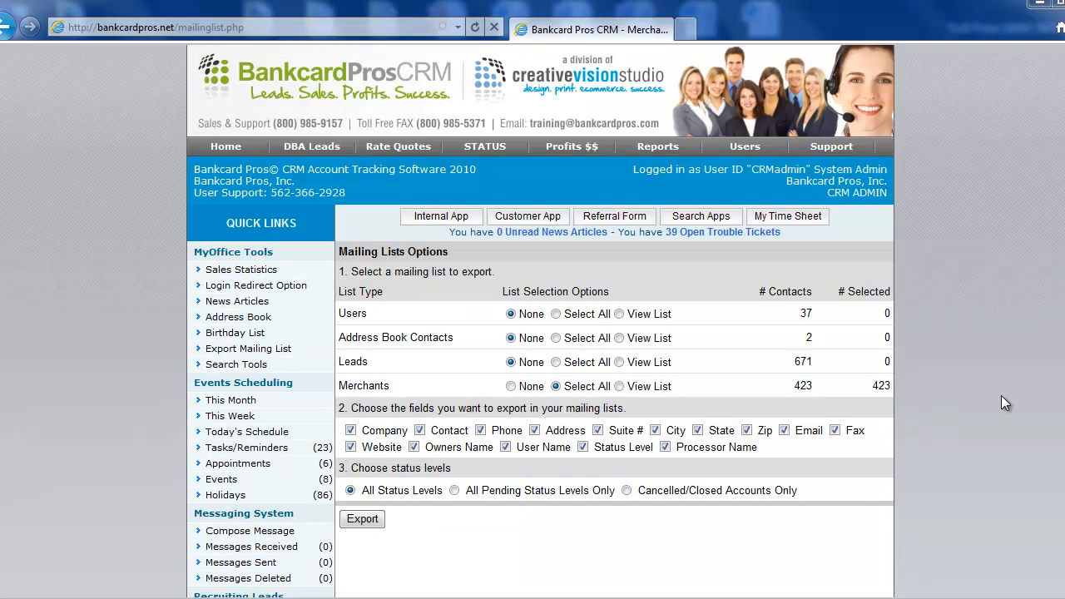
left_click(511, 386)
left_click(556, 314)
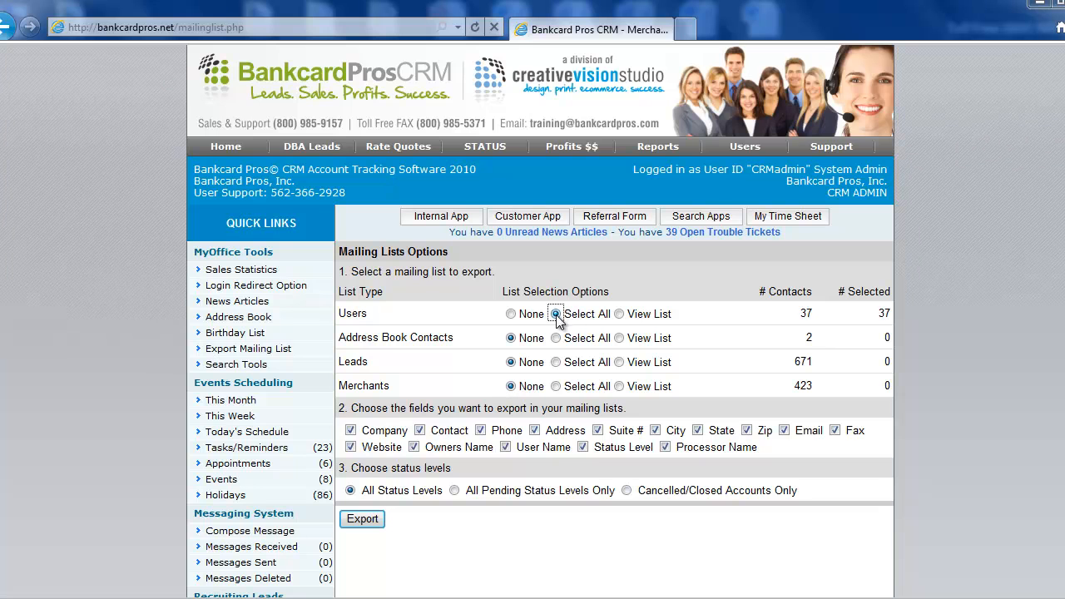
Uncheck the Email, Fax, Website, User Name, Status Level, Processor Name and Phone export fields
left_click(784, 430)
left_click(834, 430)
left_click(350, 447)
left_click(504, 448)
left_click(582, 447)
left_click(664, 447)
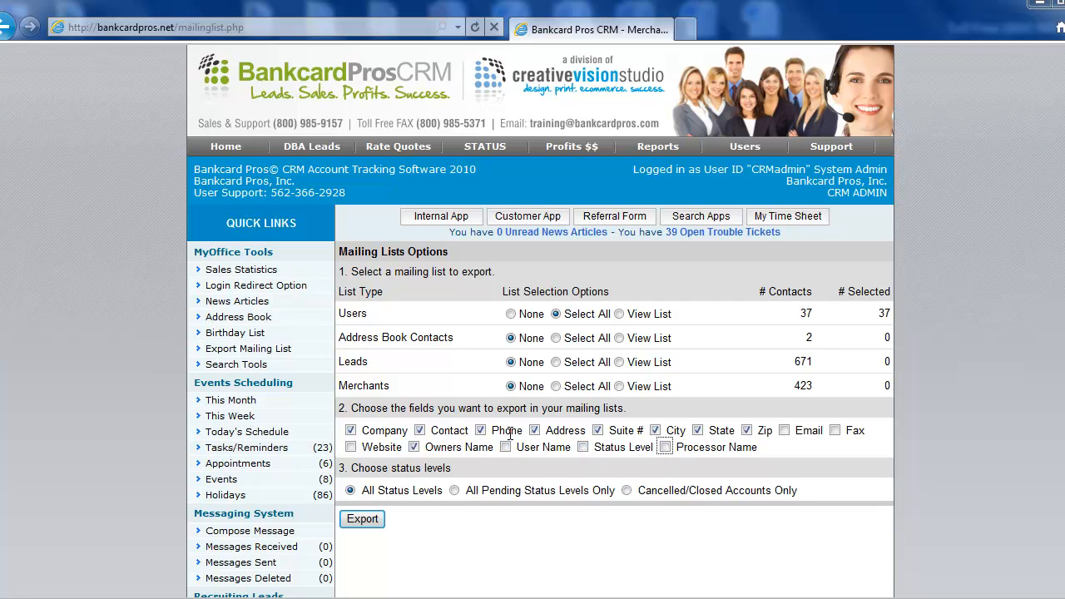
left_click(481, 431)
Export the Users mailing list and open mailing_list.xls in Excel, accepting the file format warning
left_click(361, 518)
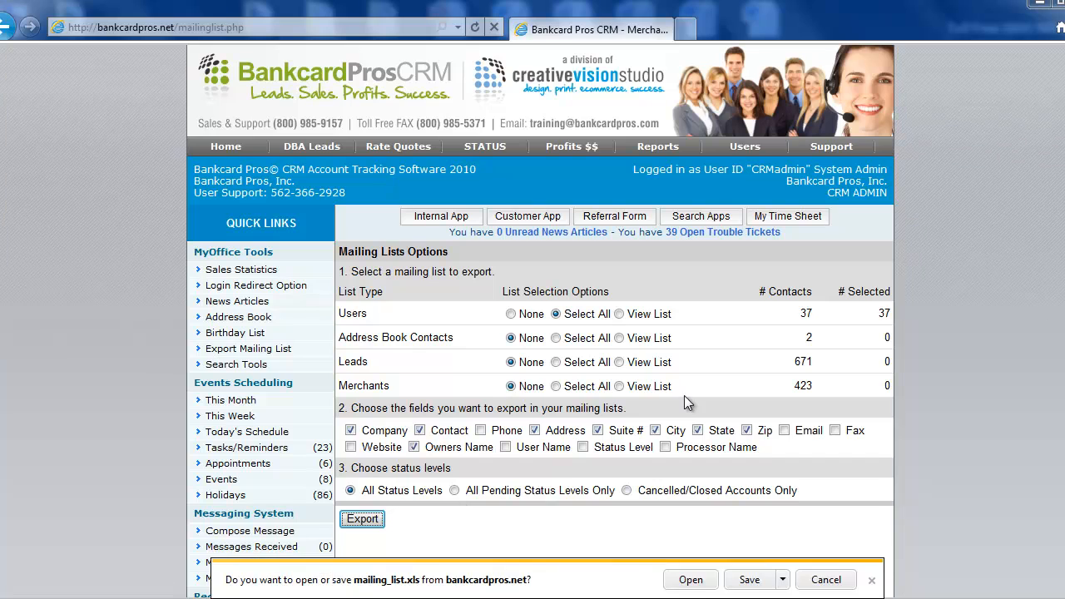
left_click(690, 579)
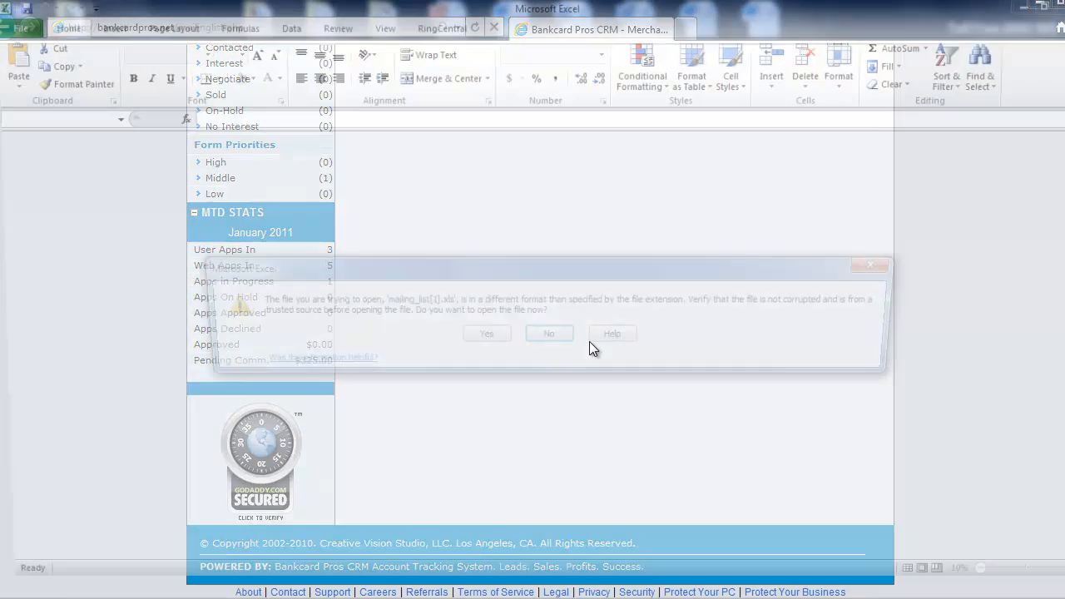
left_click(483, 337)
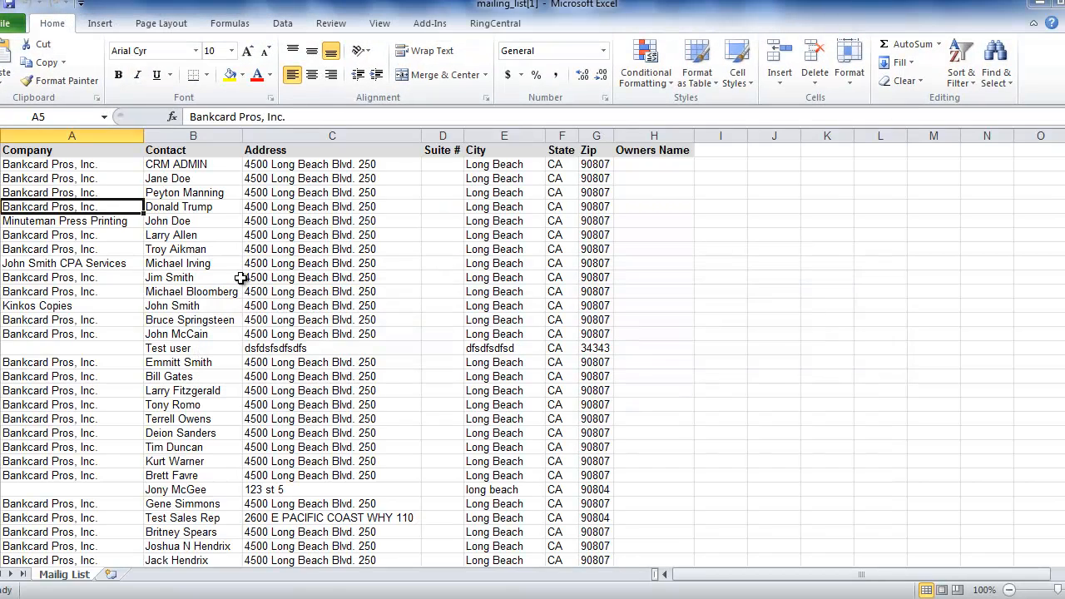
Scroll through the exported Users spreadsheet and select the Contact column to review the data
scroll(231, 285, "down", 7)
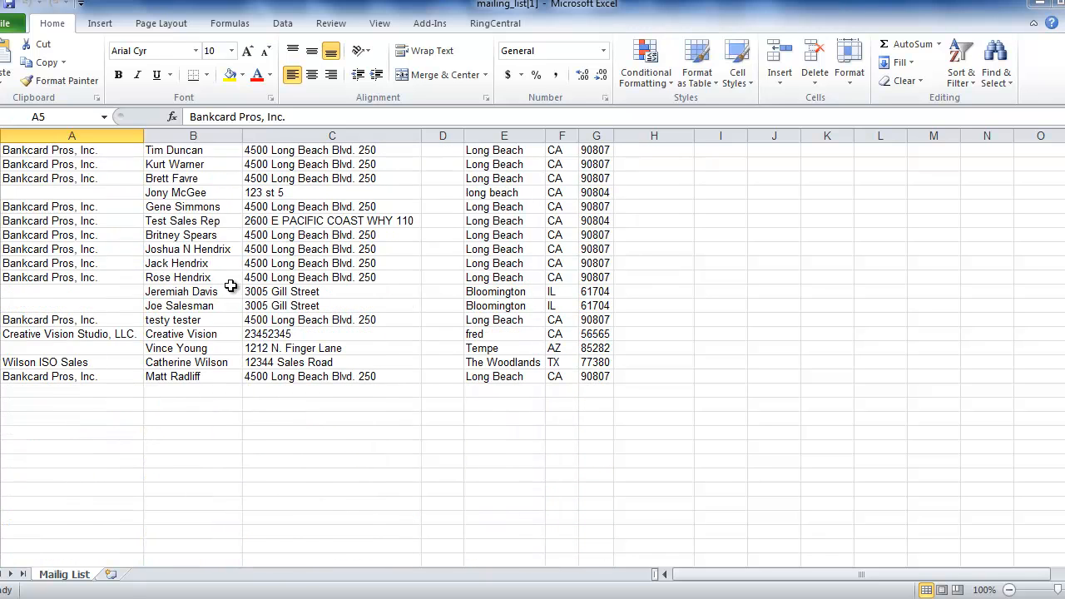
scroll(230, 286, "up", 6)
scroll(231, 286, "up", 1)
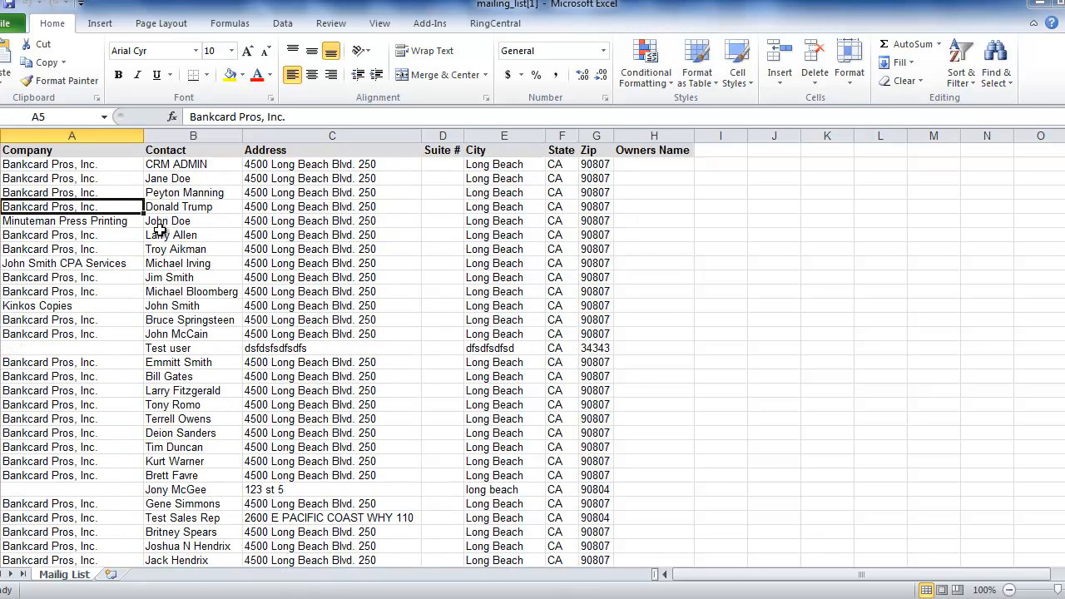
left_click(74, 164)
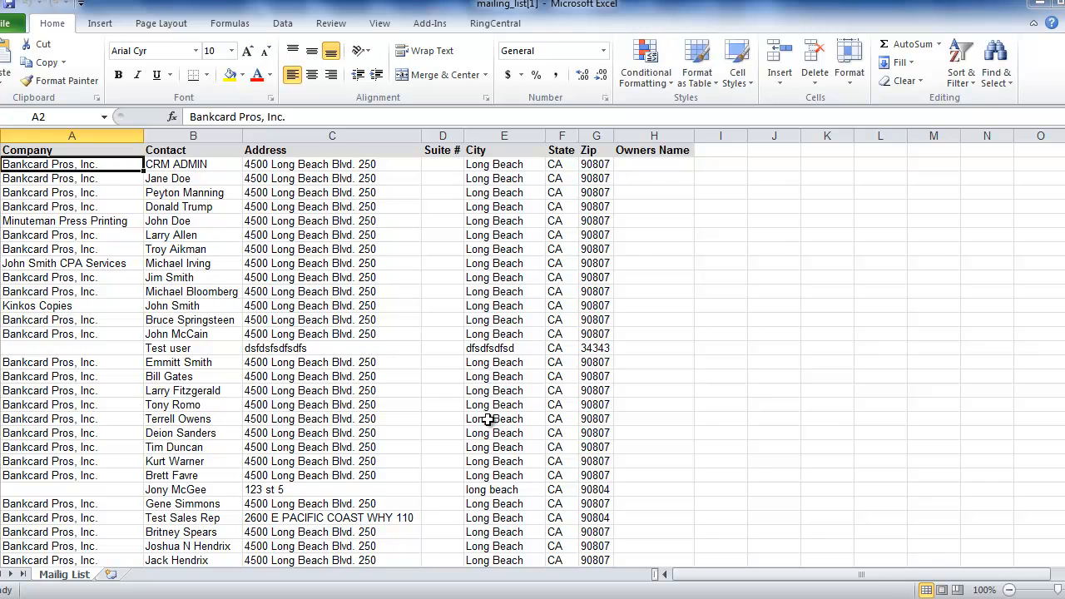
scroll(491, 421, "down", 6)
scroll(489, 421, "up", 6)
scroll(291, 268, "down", 3)
left_click(210, 551)
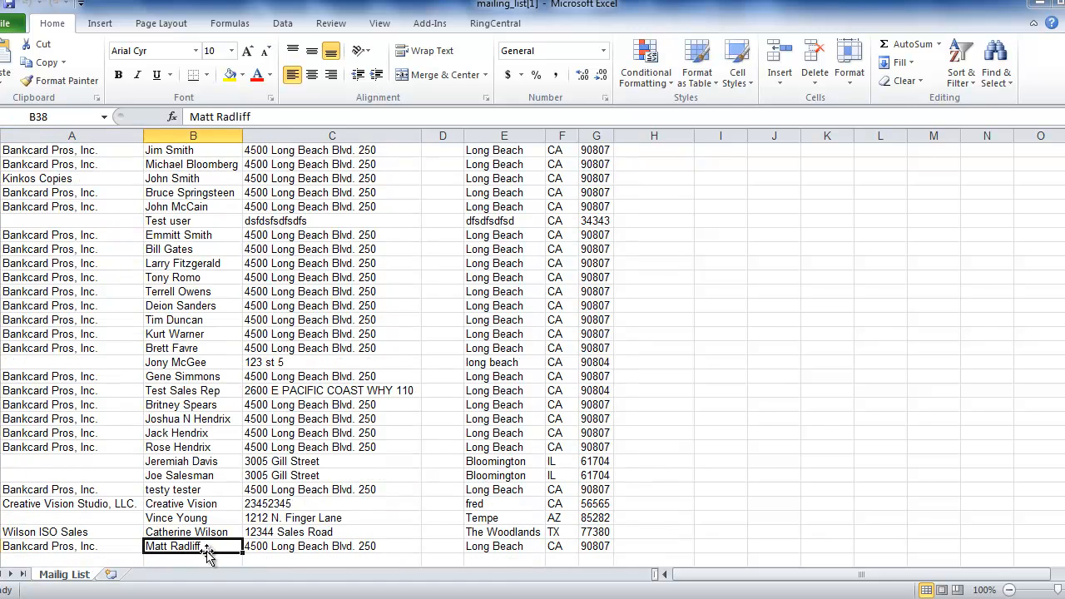
left_click(200, 129)
scroll(335, 307, "up", 3)
scroll(333, 310, "down", 7)
scroll(331, 313, "up", 7)
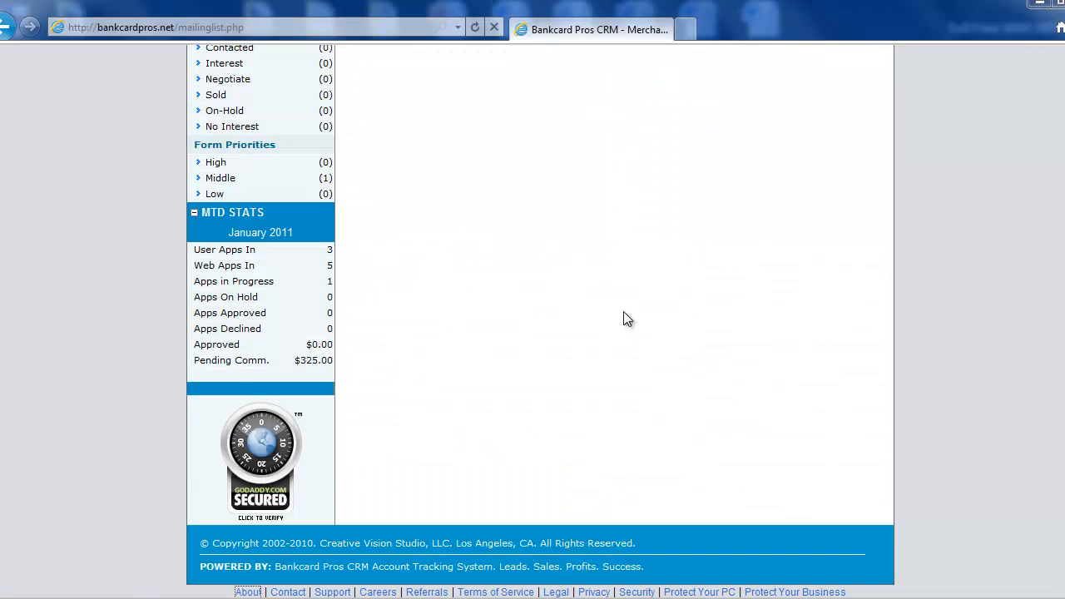
Return to the mailing list export page and review its options
scroll(706, 361, "up", 8)
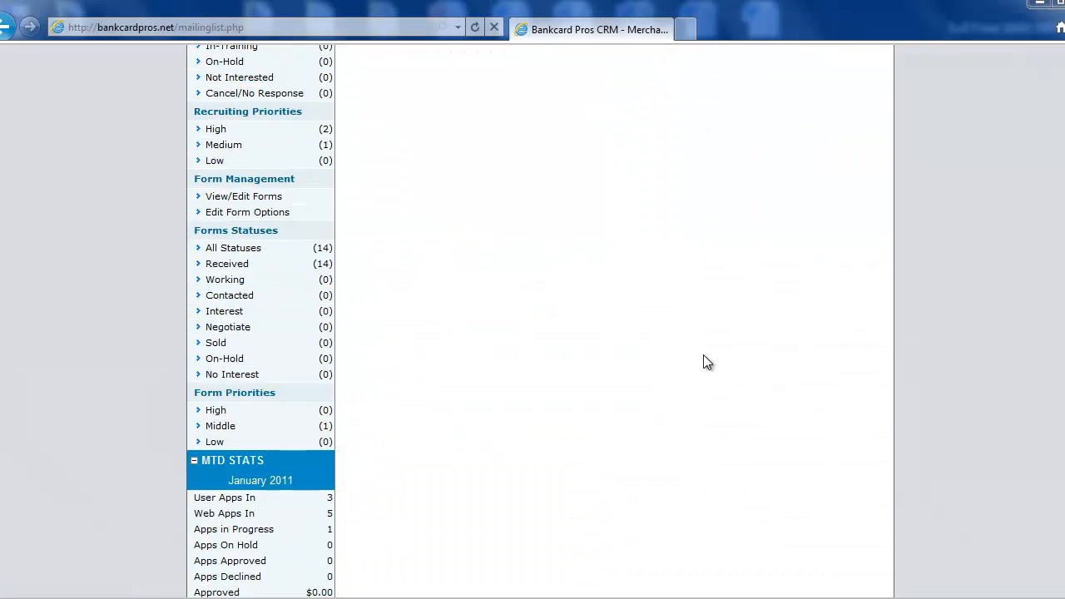
scroll(706, 361, "up", 4)
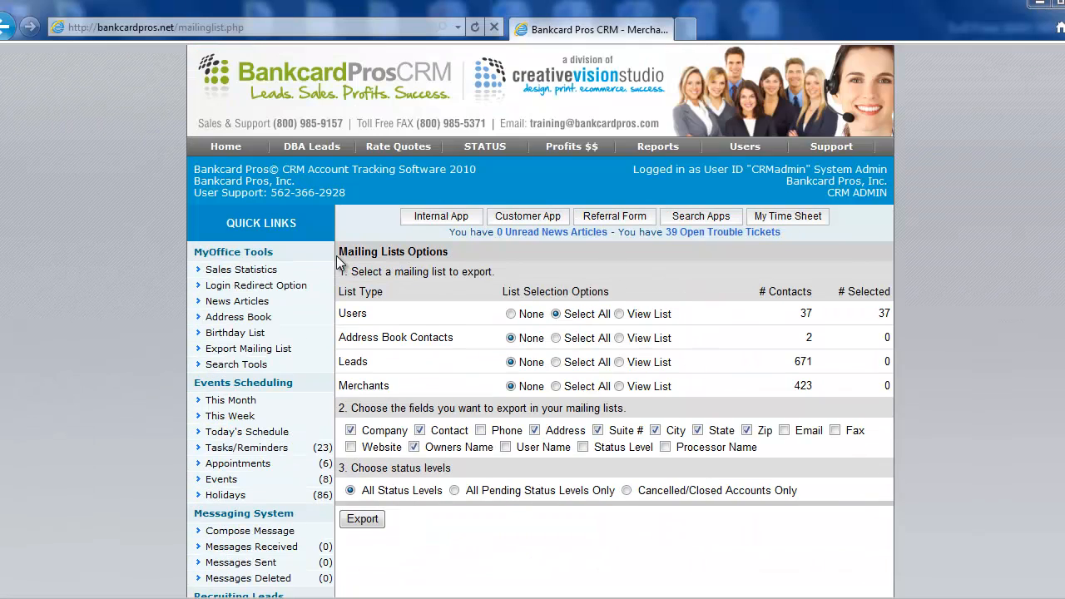
left_click_drag(340, 252, 824, 497)
left_click(824, 497)
scroll(485, 154, "up", 1)
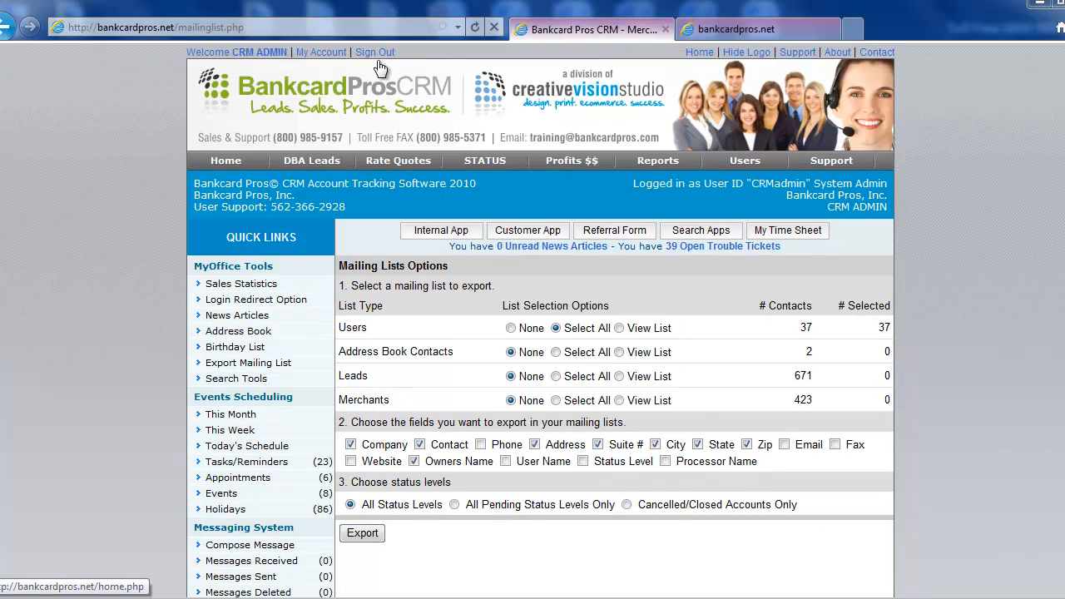